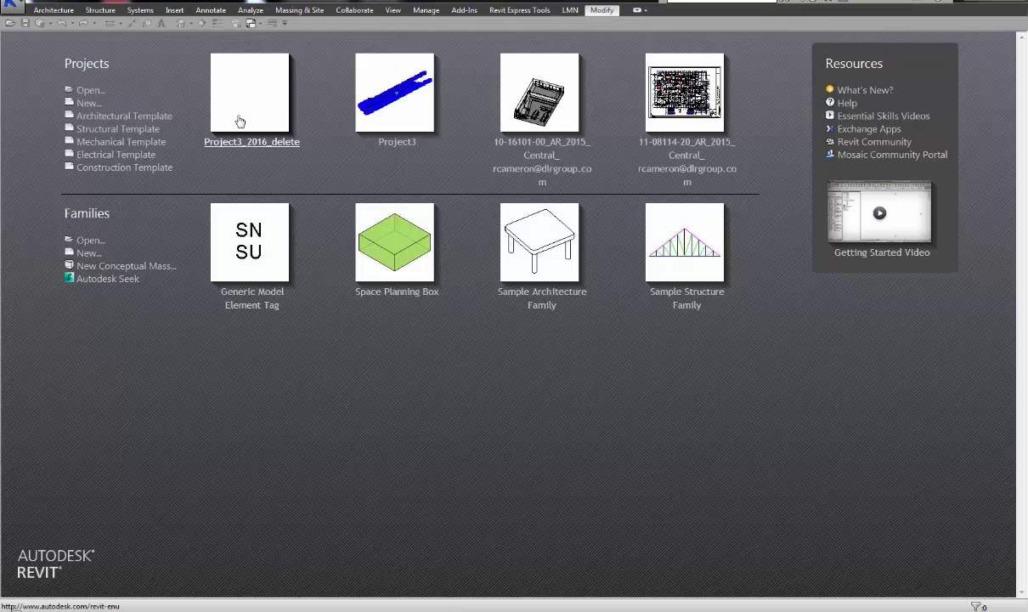
# Step: Open the Project3_2016_delete project and launch Dynamo 1.0 from Revit
pyautogui.click(242, 121)
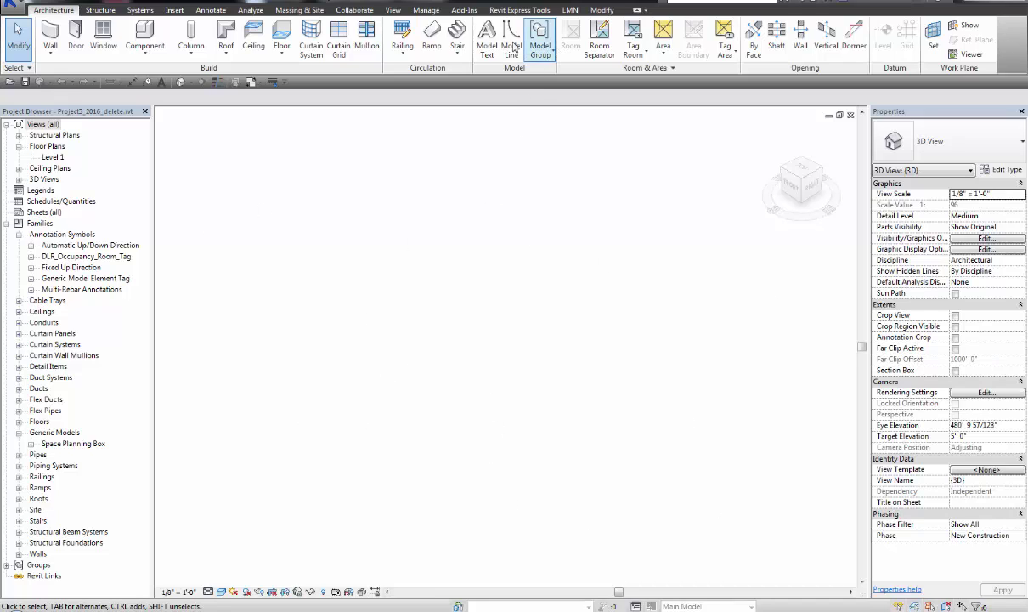
pyautogui.click(465, 10)
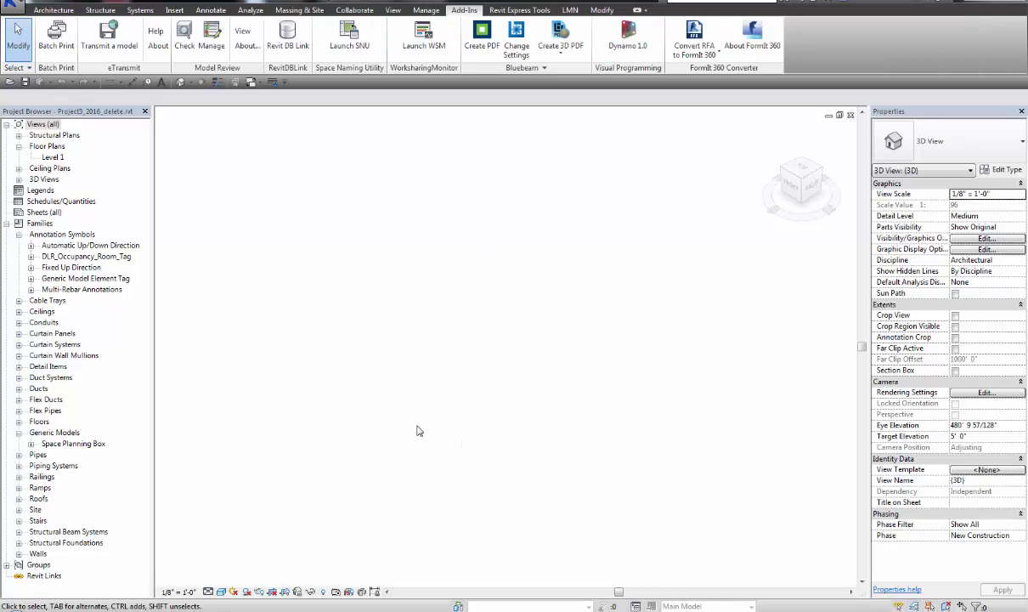
pyautogui.click(604, 44)
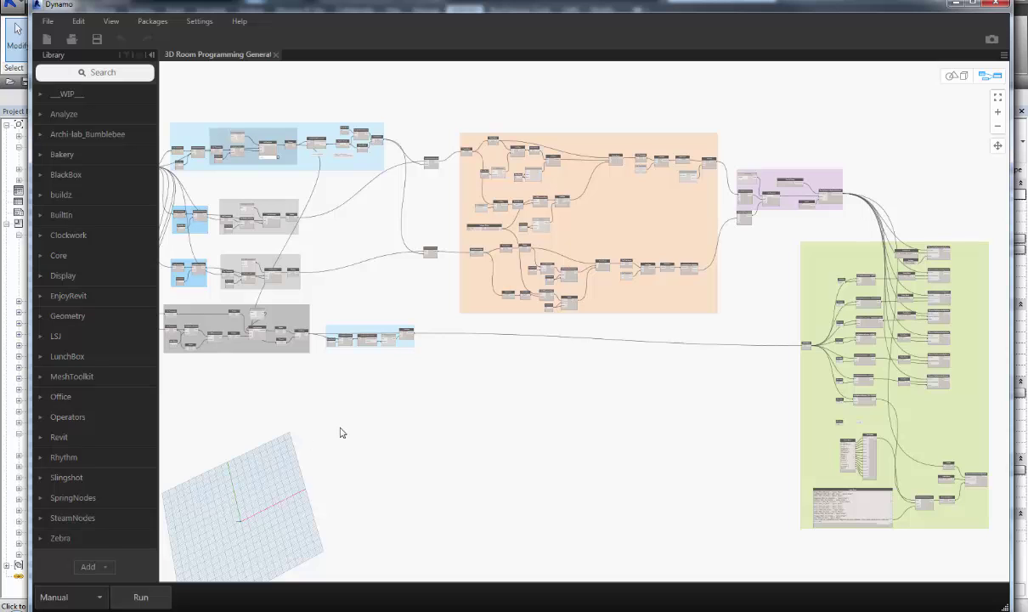
# Step: Examine the overall layout of the 3D Room Programming graph, from the input nodes to the parameter and color nodes
pyautogui.scroll(5, 770, 443)
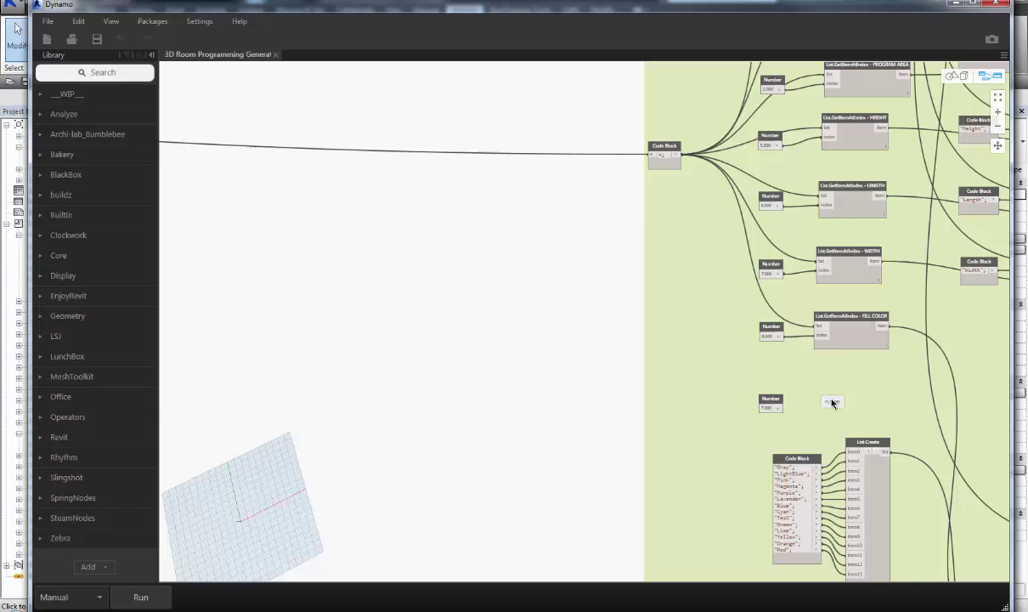
pyautogui.scroll(-3, 832, 402)
pyautogui.moveTo(496, 425); pyautogui.dragTo(534, 381, button='middle')
pyautogui.moveTo(772, 561); pyautogui.dragTo(738, 477, button='middle')
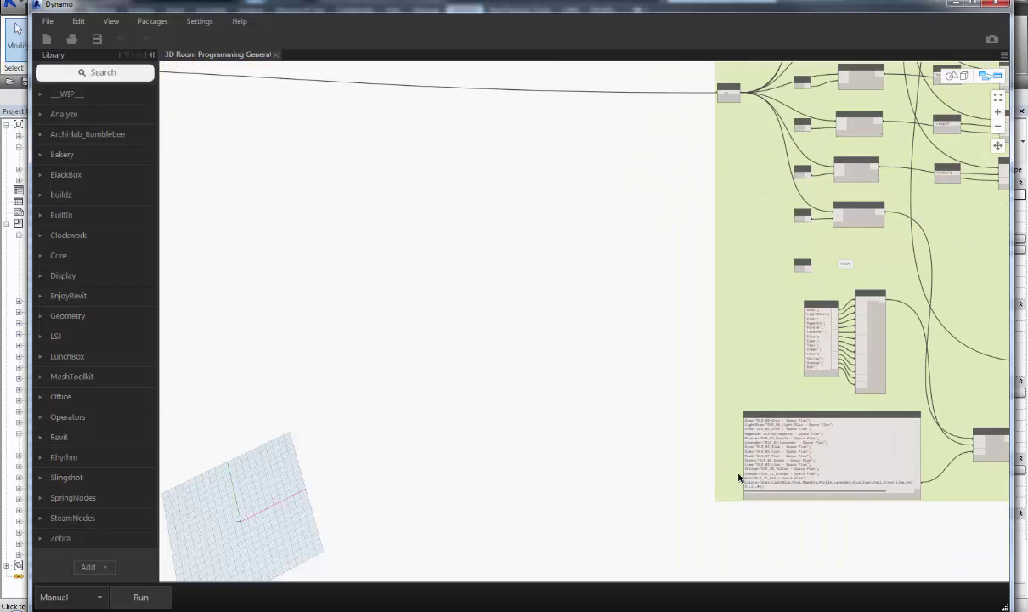
pyautogui.scroll(4, 697, 457)
pyautogui.scroll(-2, 482, 452)
pyautogui.moveTo(338, 442); pyautogui.dragTo(550, 455, button='middle')
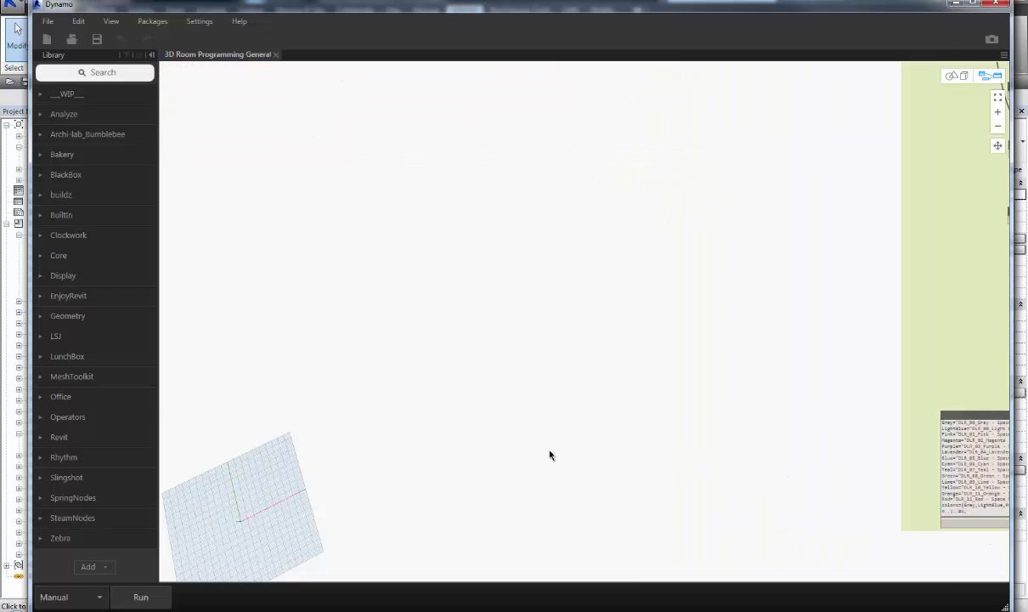
pyautogui.scroll(-5, 476, 446)
pyautogui.moveTo(476, 429); pyautogui.dragTo(737, 412, button='middle')
pyautogui.scroll(-4, 503, 455)
pyautogui.scroll(-5, 503, 456)
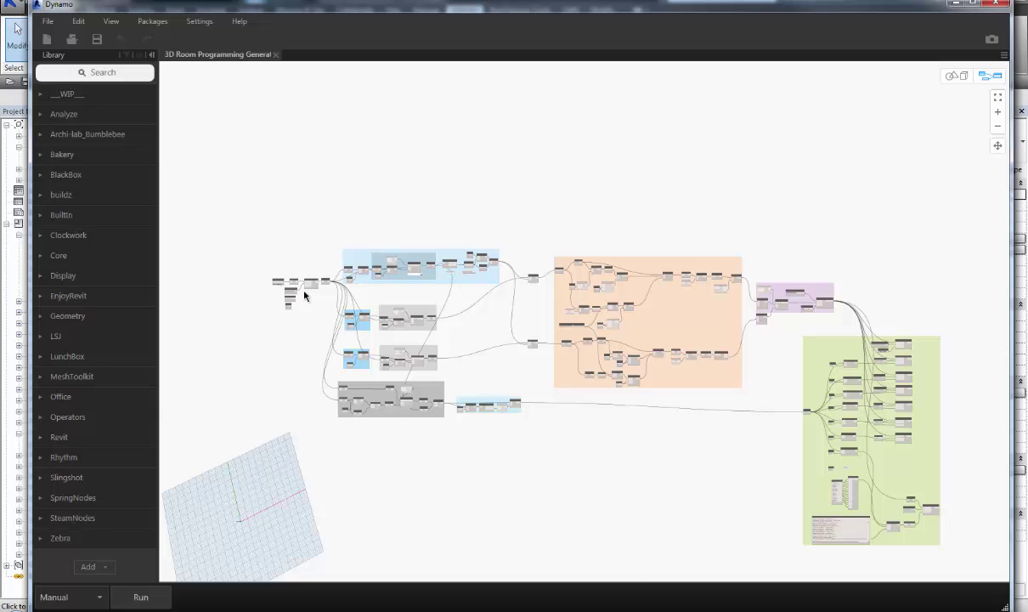
pyautogui.scroll(5, 268, 269)
pyautogui.scroll(-4, 334, 415)
pyautogui.moveTo(351, 426); pyautogui.dragTo(320, 285, button='middle')
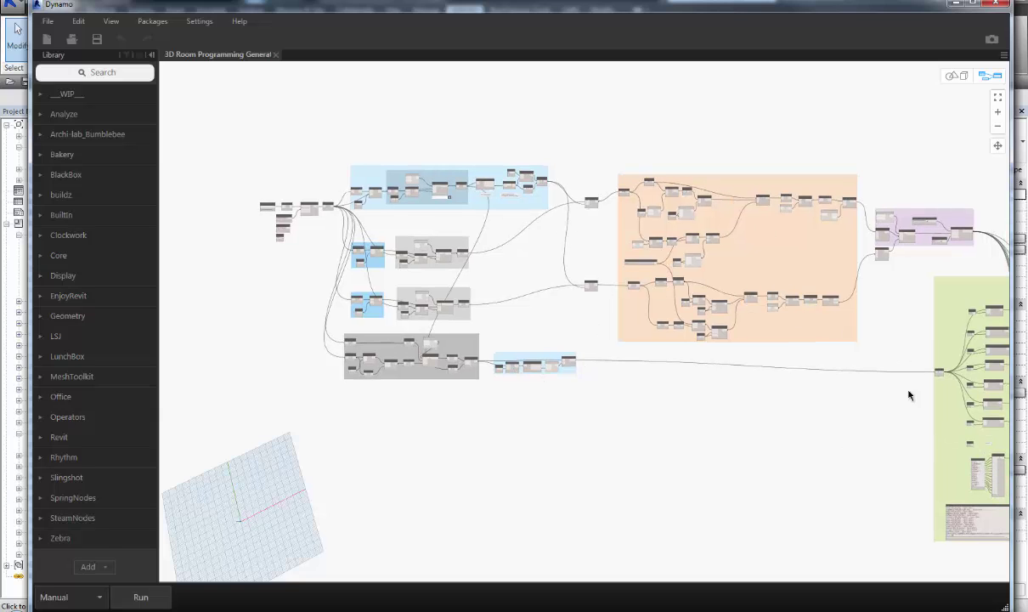
pyautogui.moveTo(626, 418)
pyautogui.mouseDown(button='middle')
pyautogui.moveTo(588, 428)
pyautogui.moveTo(620, 428)
pyautogui.mouseUp(button='middle')
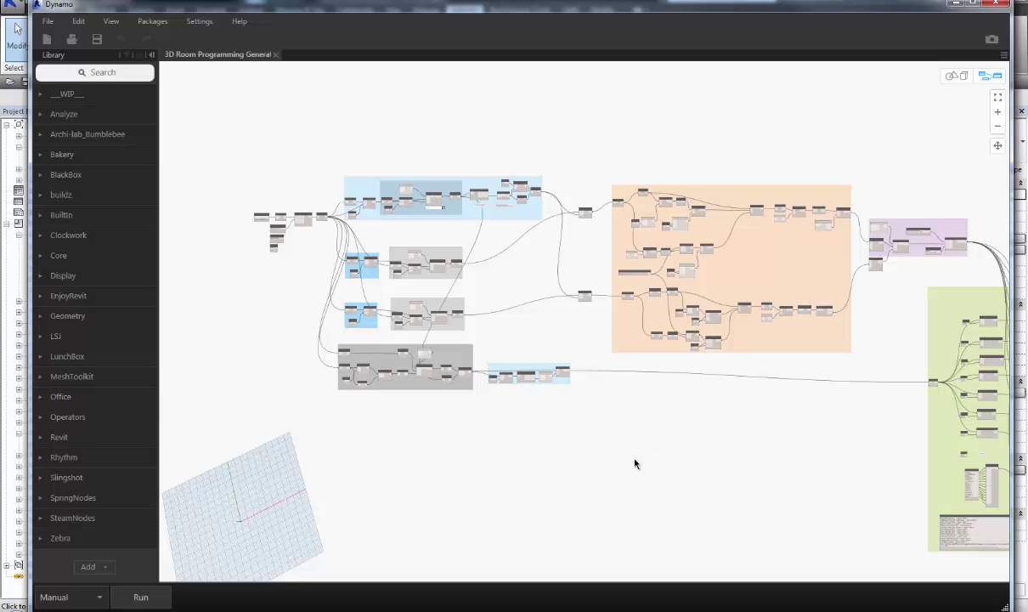
# Step: Examine the Excel input nodes, including the Room Schedule.xlsx file path and the worksheet-name code blocks
pyautogui.scroll(5, 403, 232)
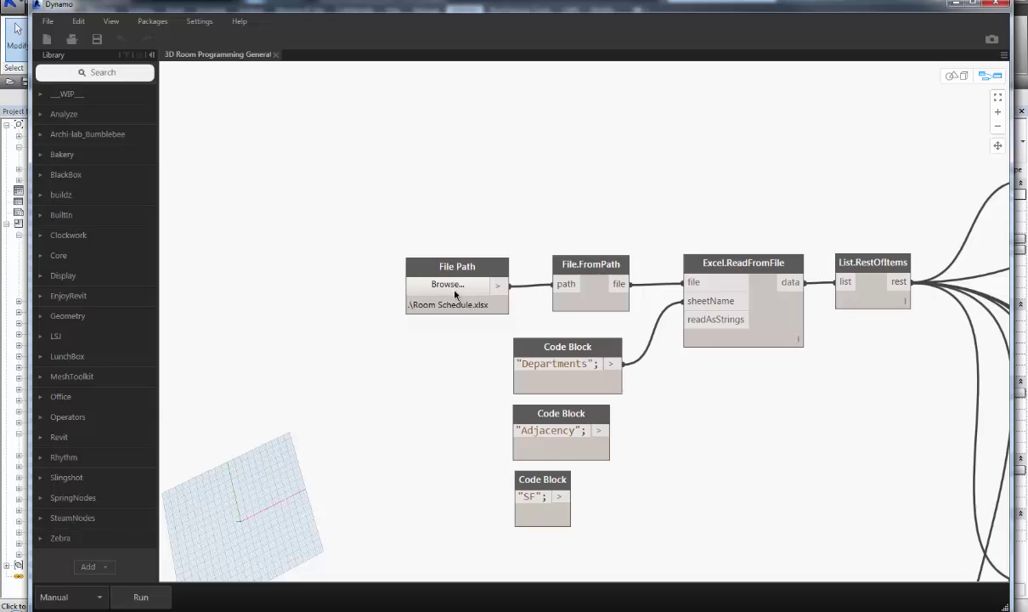
pyautogui.moveTo(413, 302); pyautogui.dragTo(472, 304)
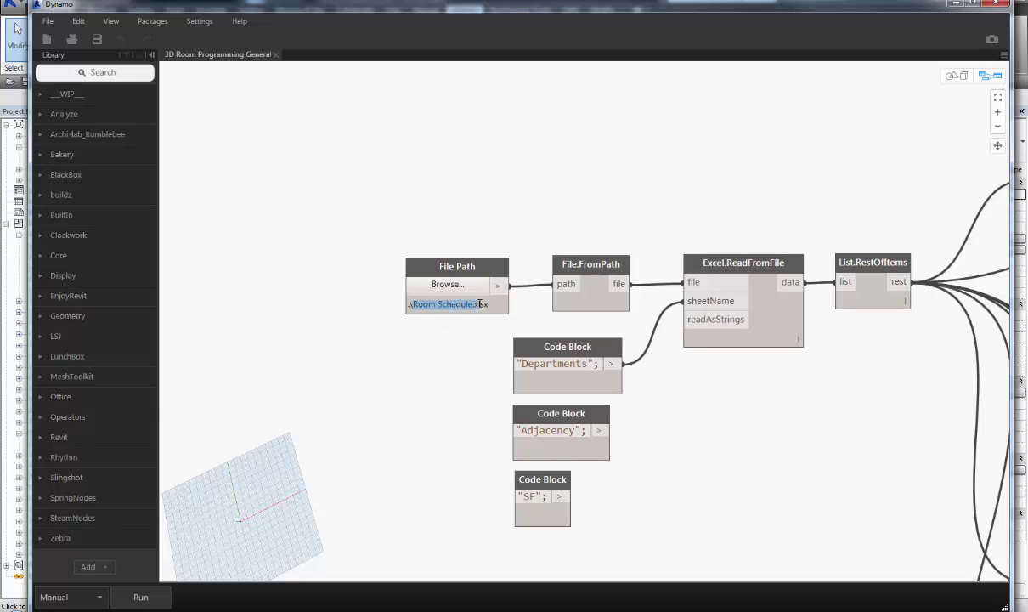
pyautogui.click(425, 384)
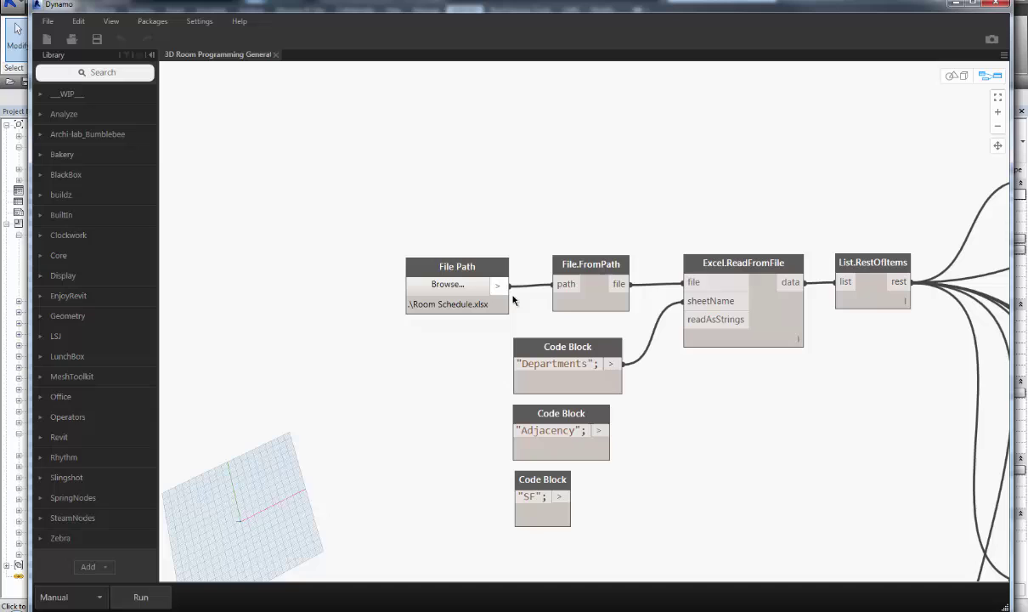
pyautogui.moveTo(572, 312)
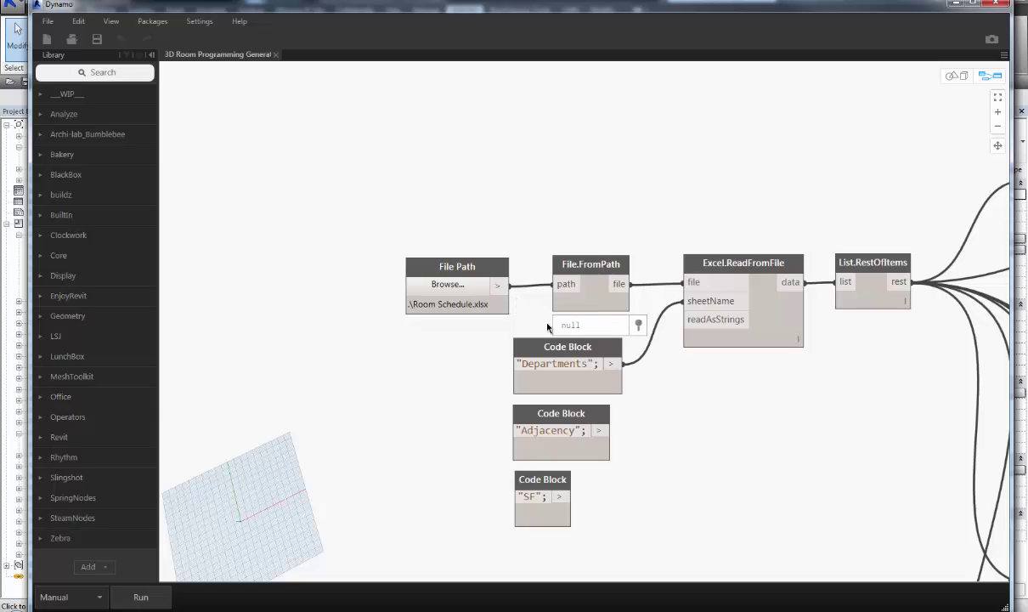
pyautogui.scroll(-1, 392, 451)
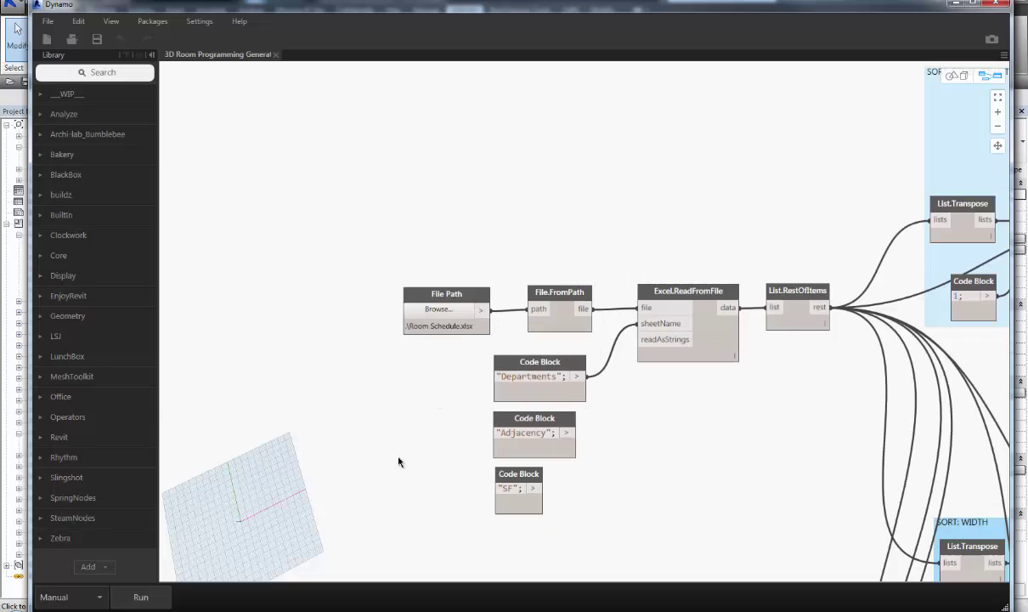
pyautogui.moveTo(399, 458); pyautogui.dragTo(295, 419, button='middle')
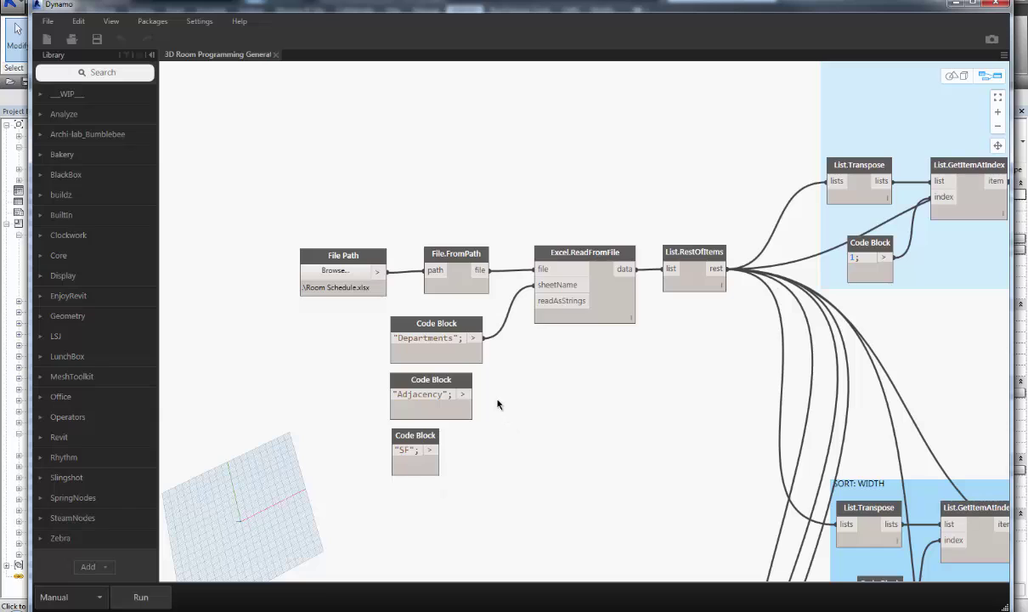
pyautogui.moveTo(476, 353)
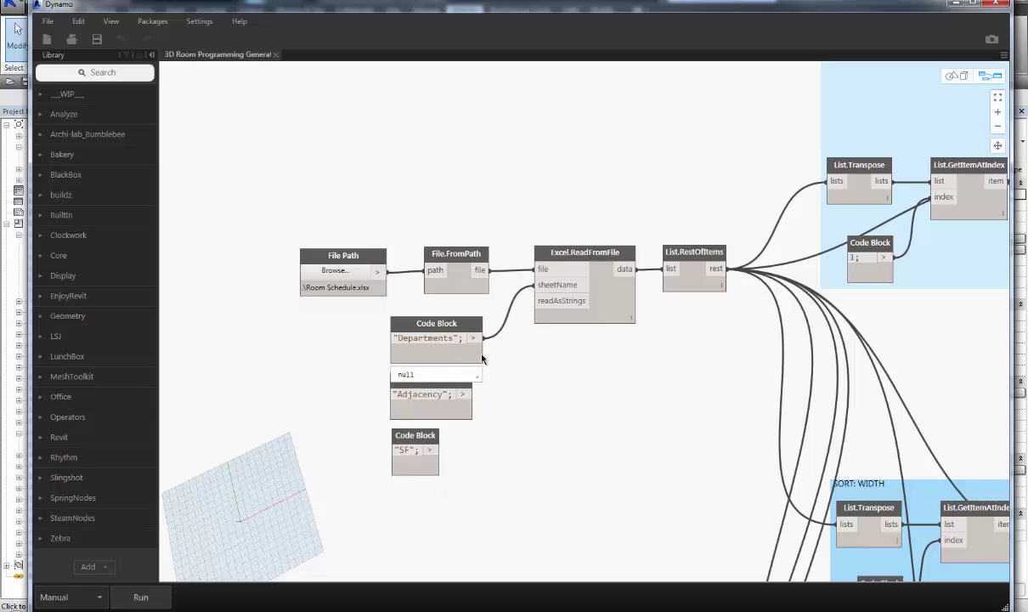
# Step: Try wiring the "Adjacency" code block into Excel.ReadFromFile's sheetName input, and reconnect "Departments" to it
pyautogui.moveTo(463, 393); pyautogui.dragTo(550, 285)
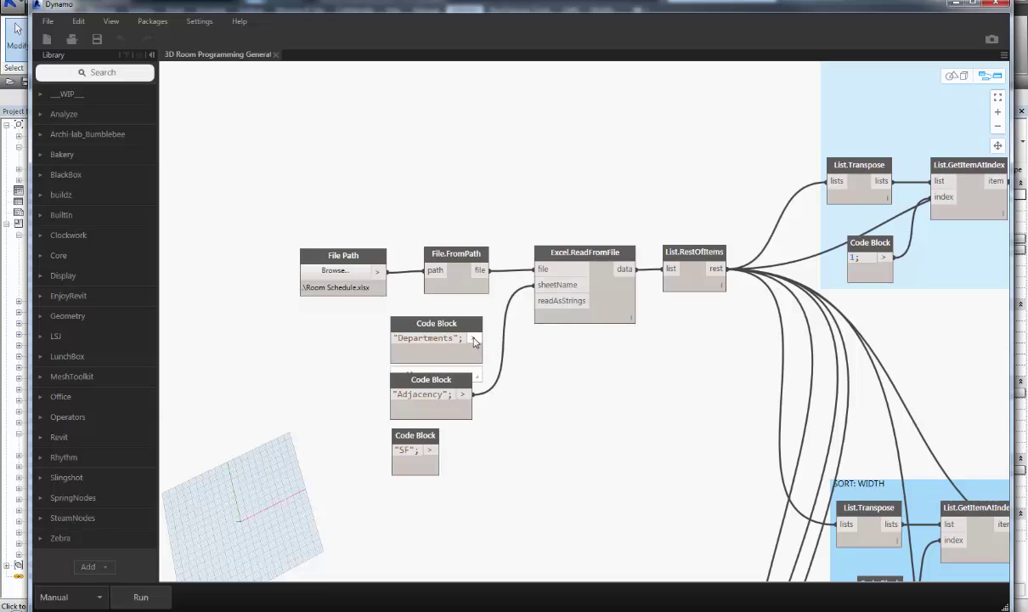
pyautogui.moveTo(474, 337); pyautogui.dragTo(545, 287)
pyautogui.click(544, 287)
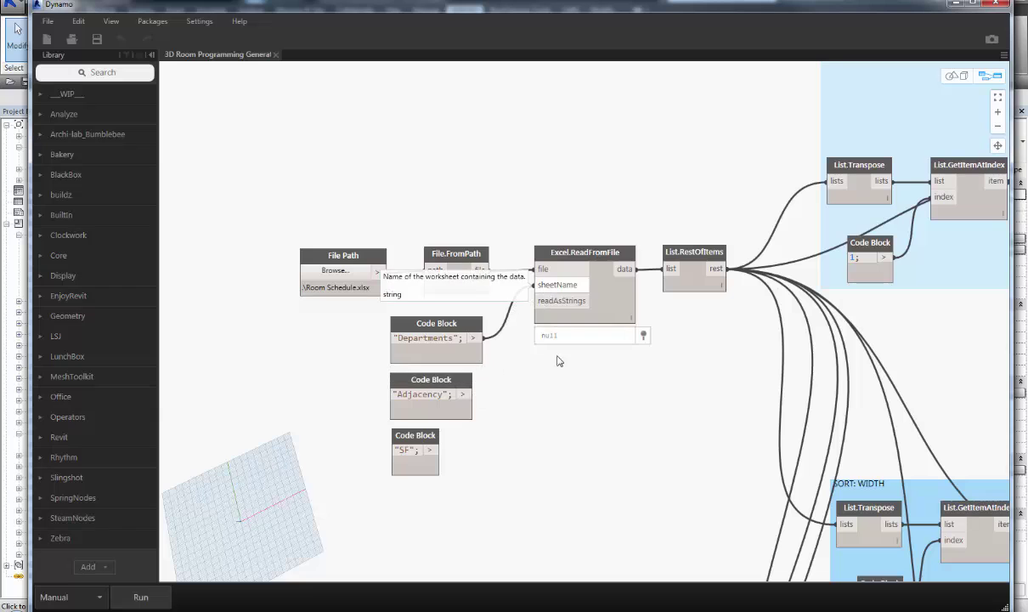
# Step: Examine the sorting, quantity and layout node groups downstream of the Excel data, up to the instantiation group
pyautogui.scroll(-3, 605, 463)
pyautogui.moveTo(625, 481); pyautogui.dragTo(387, 375, button='middle')
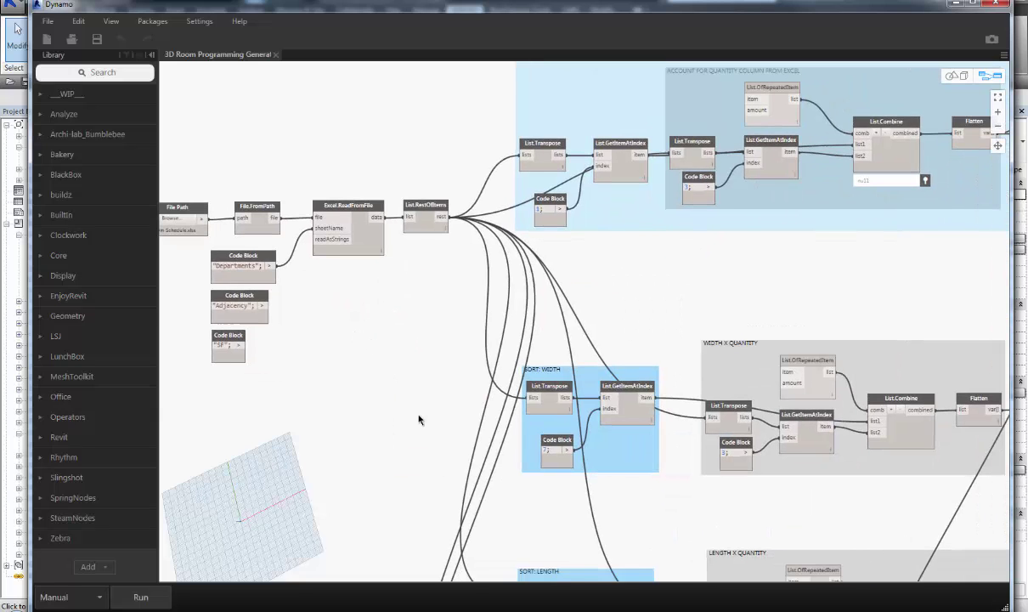
pyautogui.scroll(-2, 419, 419)
pyautogui.moveTo(419, 419); pyautogui.dragTo(326, 380, button='middle')
pyautogui.scroll(-3, 669, 349)
pyautogui.moveTo(670, 349); pyautogui.dragTo(390, 206, button='middle')
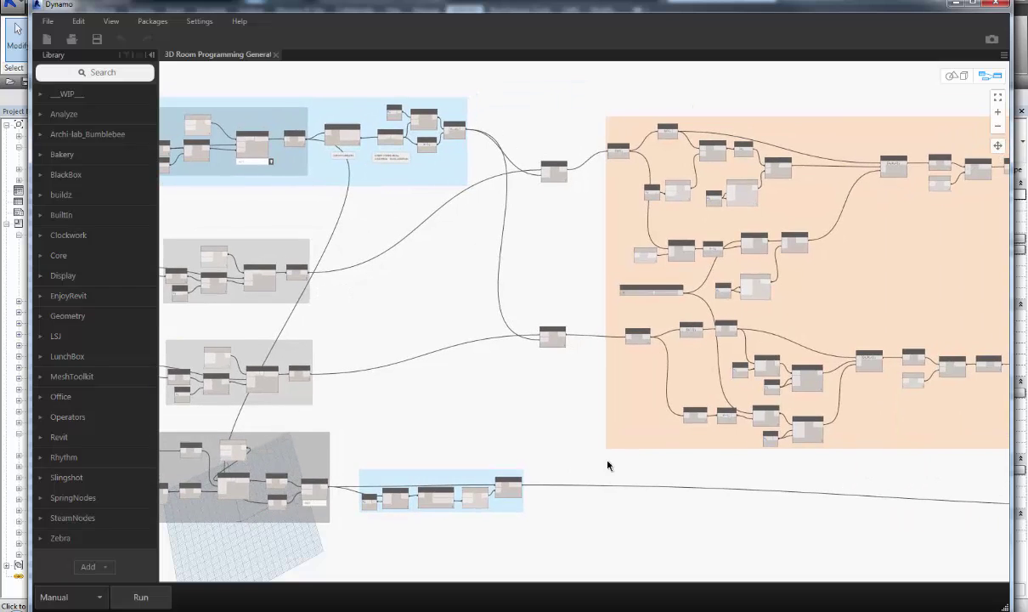
pyautogui.moveTo(852, 417); pyautogui.dragTo(622, 414, button='middle')
pyautogui.moveTo(732, 357); pyautogui.dragTo(517, 373, button='middle')
pyautogui.scroll(4, 769, 183)
pyautogui.moveTo(770, 354); pyautogui.dragTo(570, 364, button='middle')
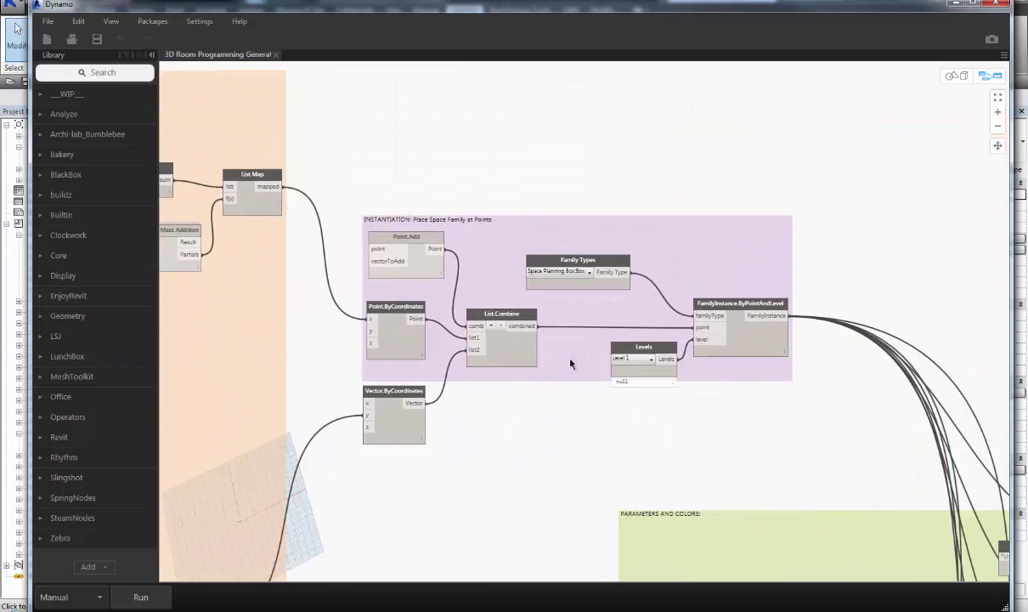
# Step: Select Space Planning Box:Box as the family type in the instantiation group and check the Levels node's choices
pyautogui.scroll(4, 565, 318)
pyautogui.click(551, 232)
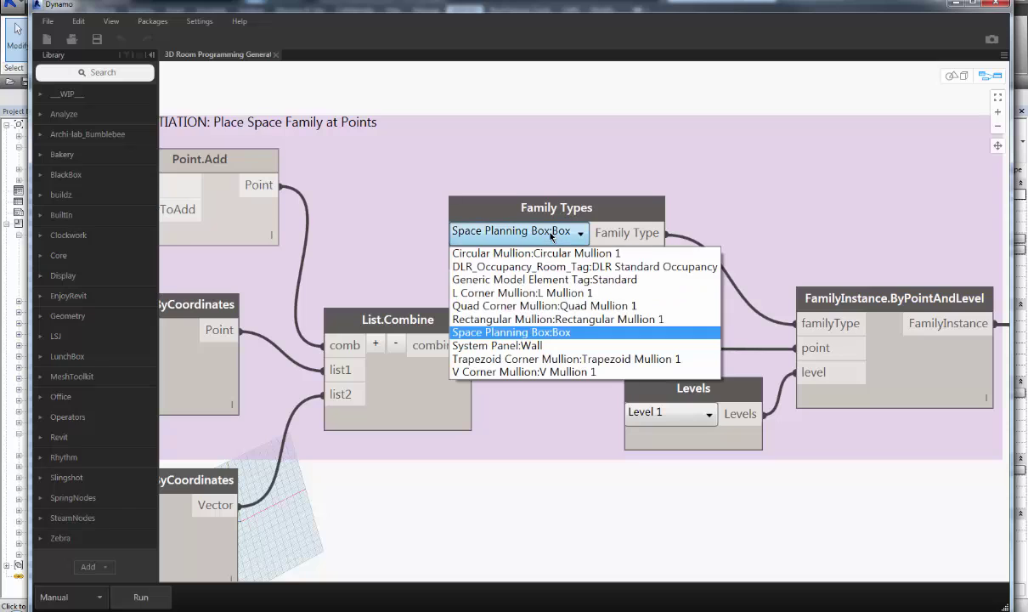
pyautogui.click(563, 334)
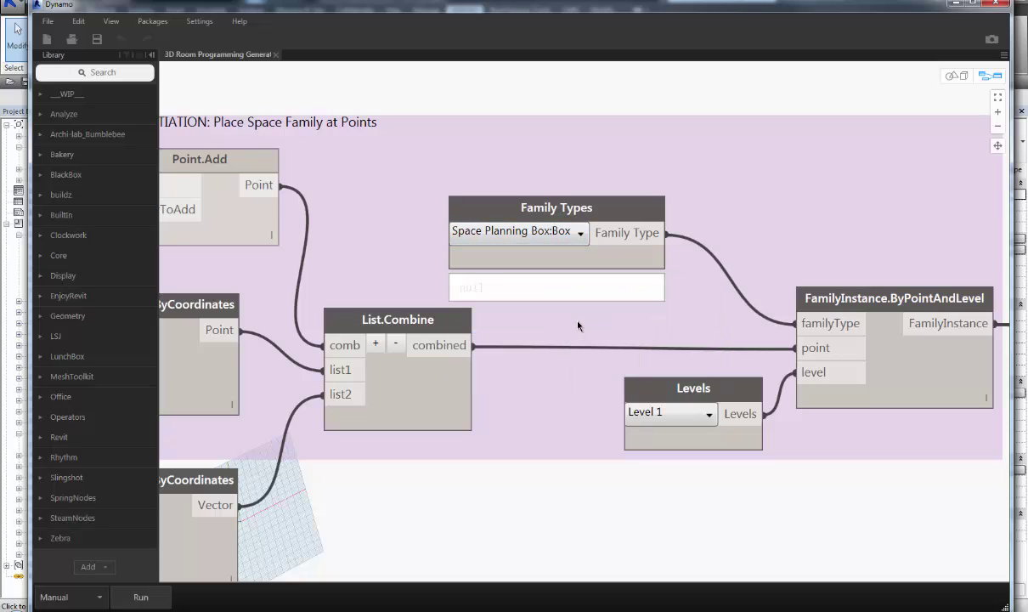
pyautogui.click(671, 414)
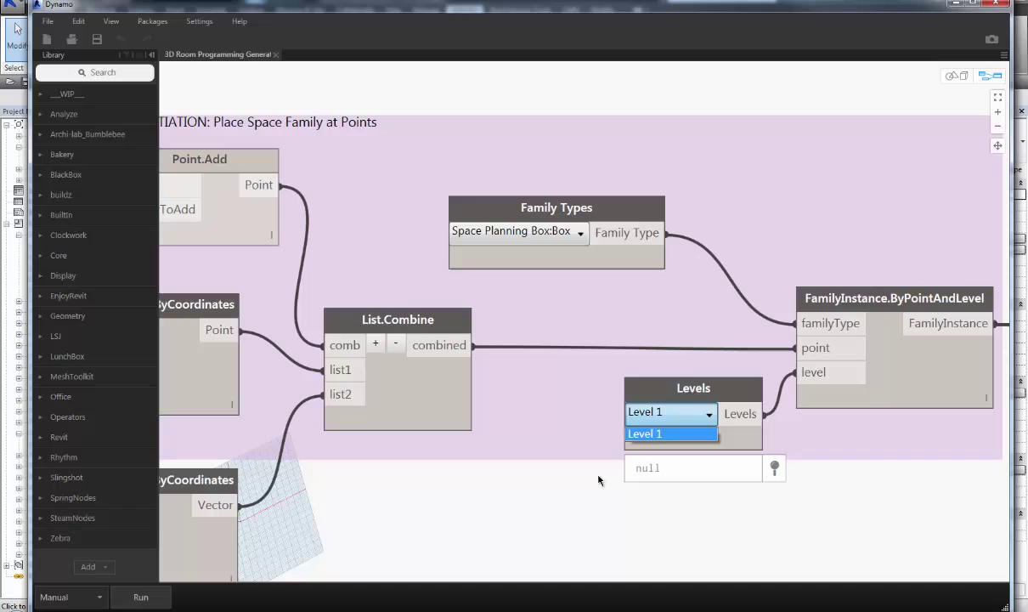
pyautogui.click(560, 516)
# Step: Examine the family placement nodes and the parameters and colors group, ending with an overview of the whole graph
pyautogui.scroll(-1, 530, 517)
pyautogui.scroll(-1, 530, 517)
pyautogui.moveTo(530, 517); pyautogui.dragTo(562, 298, button='middle')
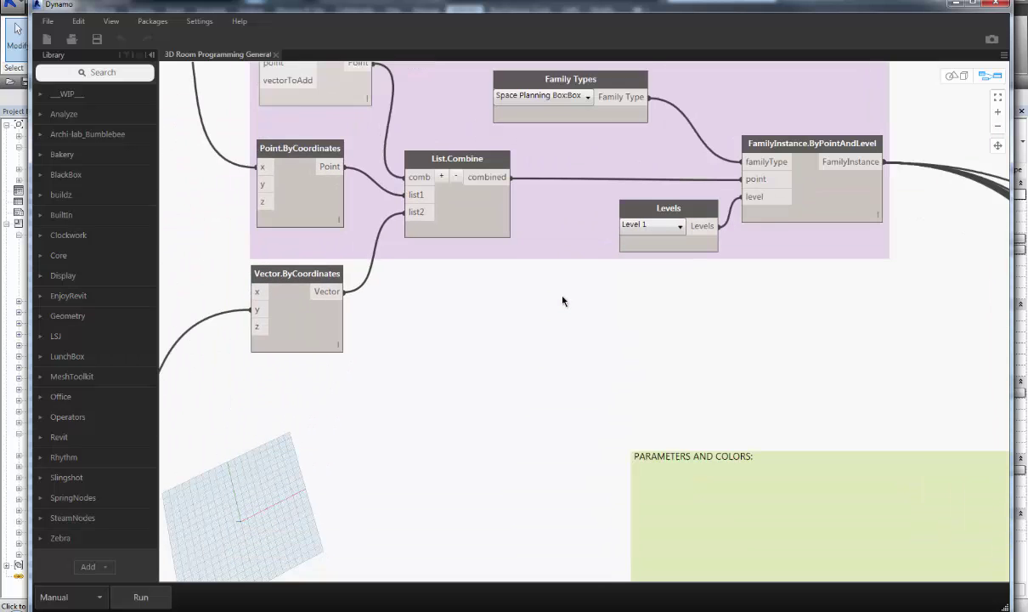
pyautogui.moveTo(525, 254); pyautogui.dragTo(508, 379, button='middle')
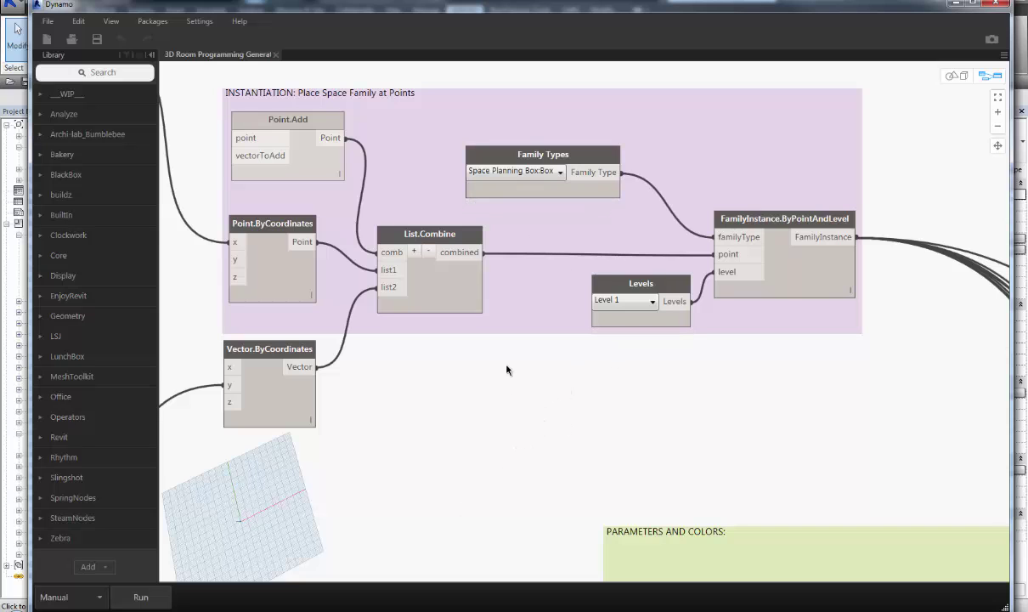
pyautogui.scroll(-3, 490, 408)
pyautogui.moveTo(471, 471); pyautogui.dragTo(471, 244, button='middle')
pyautogui.moveTo(472, 405); pyautogui.dragTo(347, 290, button='middle')
pyautogui.moveTo(688, 499); pyautogui.dragTo(659, 400, button='middle')
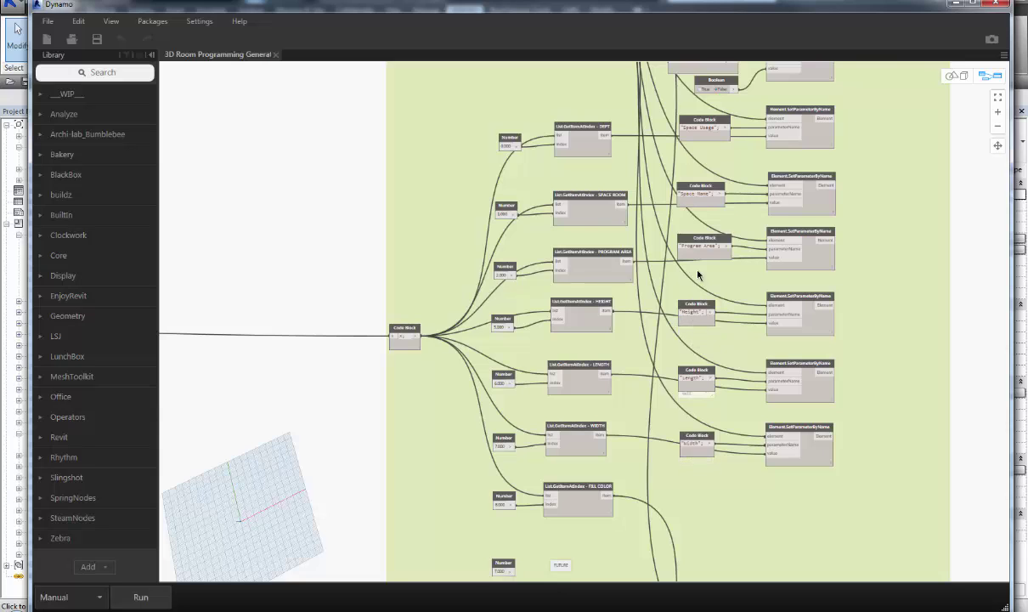
pyautogui.moveTo(694, 232); pyautogui.dragTo(687, 323, button='middle')
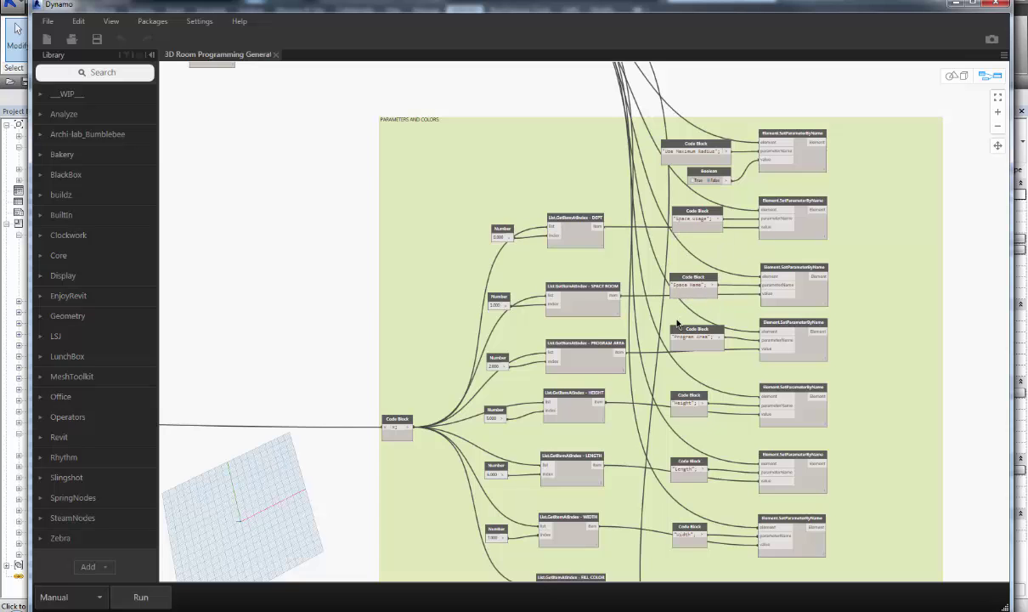
pyautogui.moveTo(533, 370); pyautogui.dragTo(701, 185, button='middle')
pyautogui.moveTo(637, 455); pyautogui.dragTo(562, 281, button='middle')
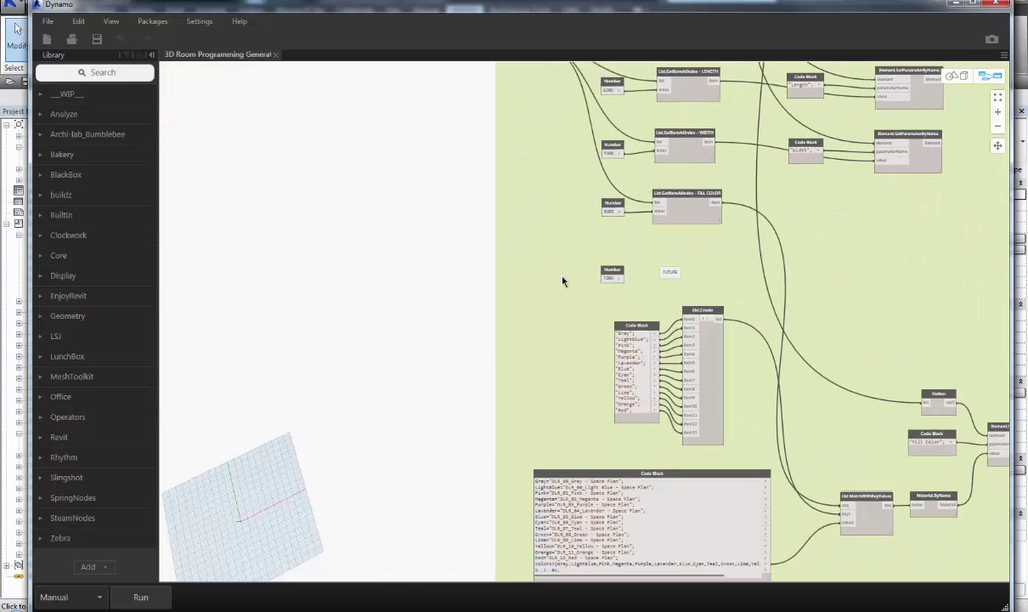
pyautogui.moveTo(876, 367); pyautogui.dragTo(668, 241, button='middle')
pyautogui.moveTo(553, 317); pyautogui.dragTo(749, 467, button='middle')
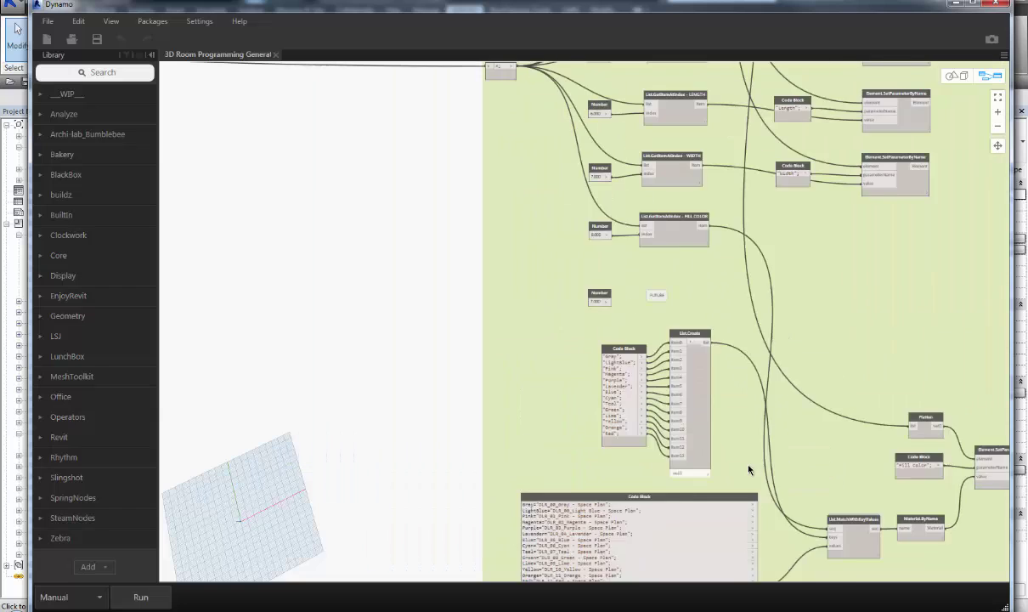
pyautogui.scroll(-3, 729, 426)
pyautogui.moveTo(418, 365); pyautogui.dragTo(640, 489, button='middle')
pyautogui.scroll(-4, 535, 433)
pyautogui.moveTo(501, 405); pyautogui.dragTo(687, 364, button='middle')
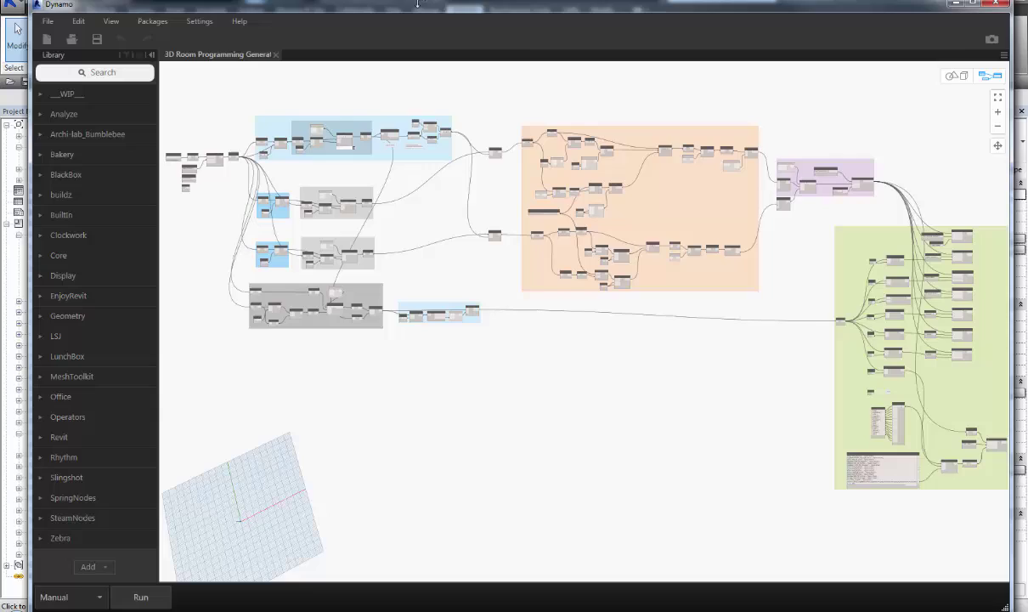
# Step: Move the Dynamo window aside to check the 3D view in Revit, and bring the graph back into view
pyautogui.moveTo(417, 4); pyautogui.dragTo(1027, 9)
pyautogui.click(532, 388)
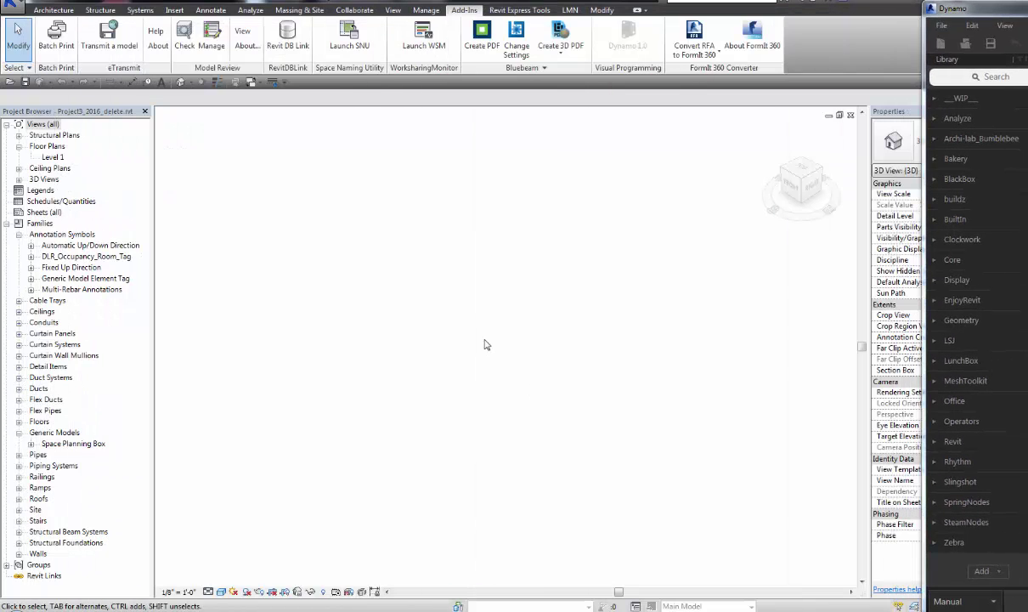
pyautogui.rightClick(485, 344)
pyautogui.click(511, 442)
pyautogui.moveTo(1027, 8); pyautogui.dragTo(650, 3)
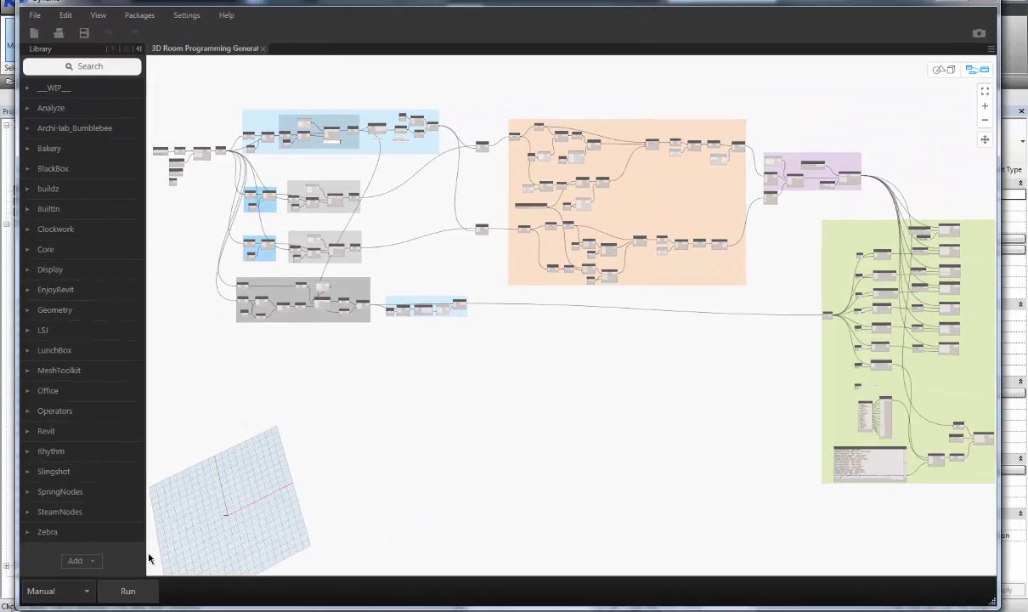
# Step: Run the Dynamo graph and view the Room Schedule.xlsx worksheet in Excel from its header row
pyautogui.click(129, 590)
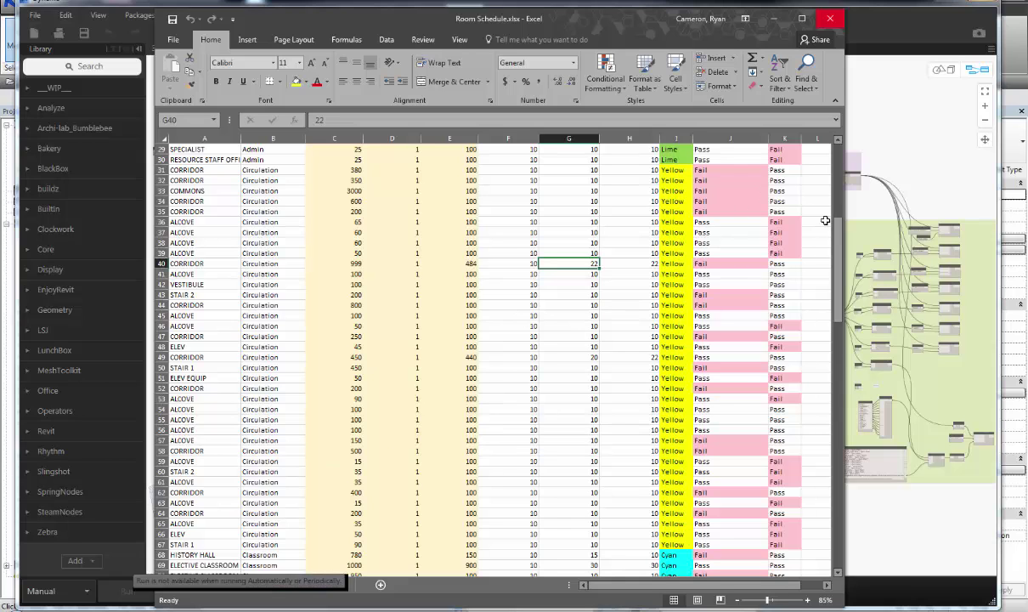
pyautogui.moveTo(836, 239); pyautogui.dragTo(836, 164)
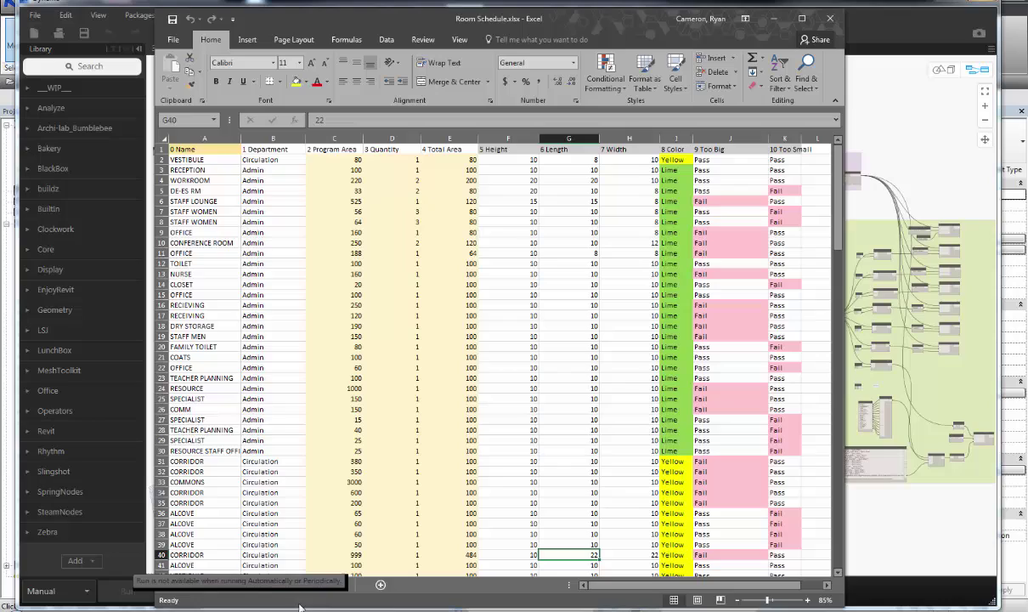
# Step: Review the Adjacency, SF and Departments sheets, including the Too Big and Too Small check columns on Departments
pyautogui.moveTo(443, 30); pyautogui.dragTo(589, 26)
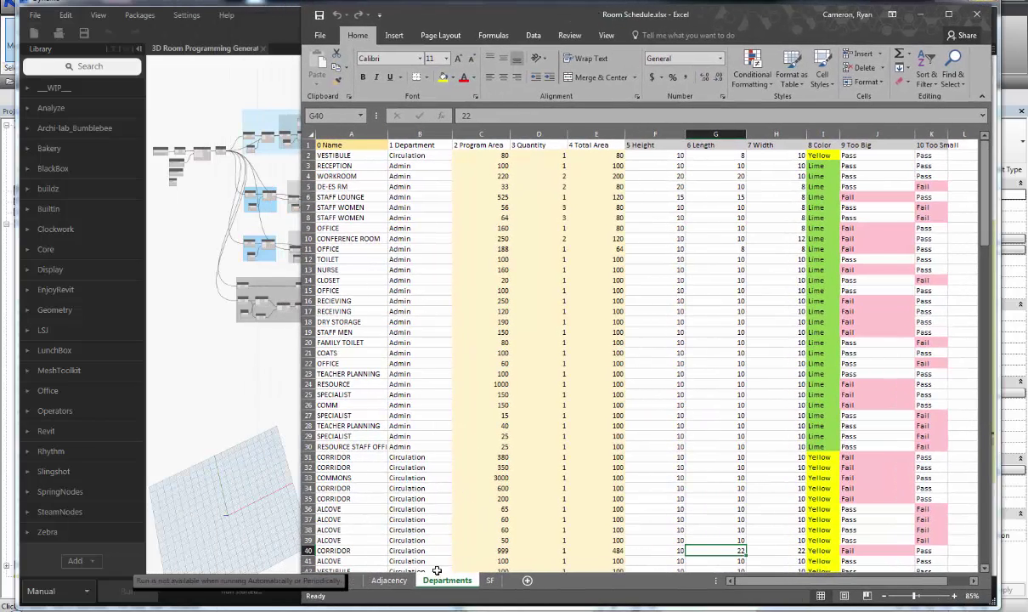
pyautogui.click(389, 581)
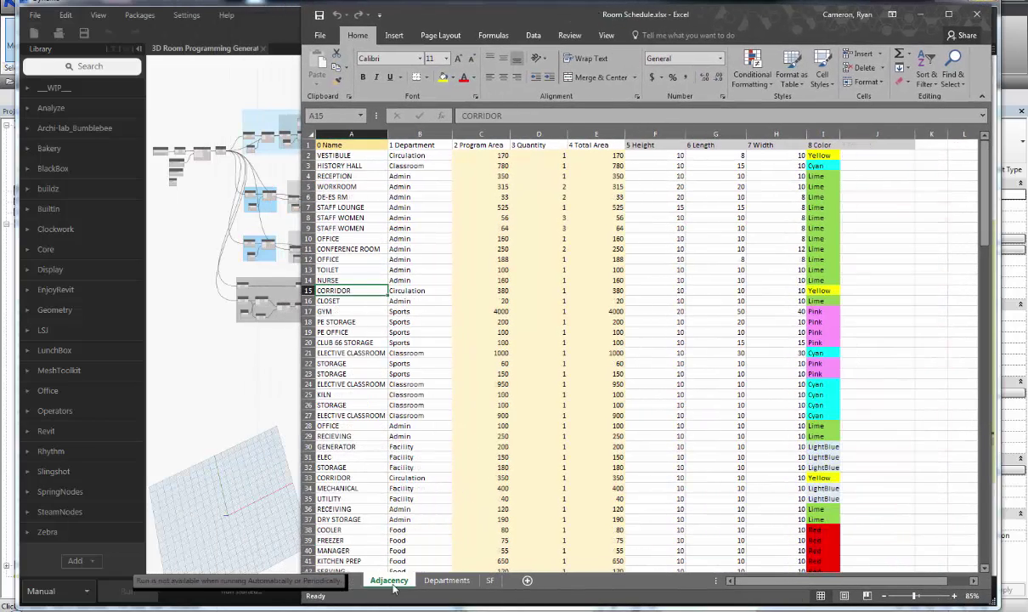
pyautogui.click(490, 580)
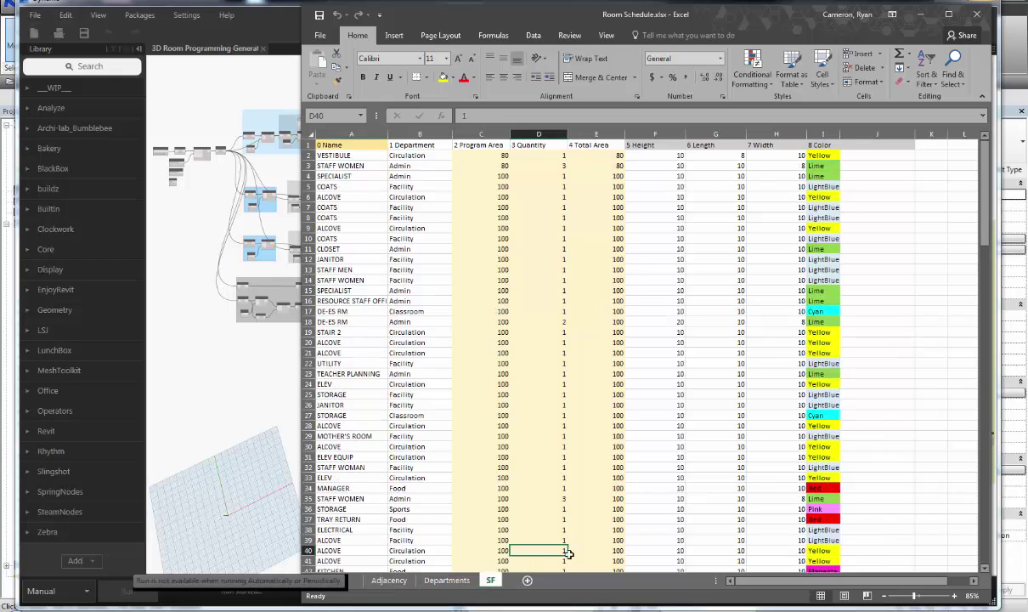
pyautogui.click(444, 580)
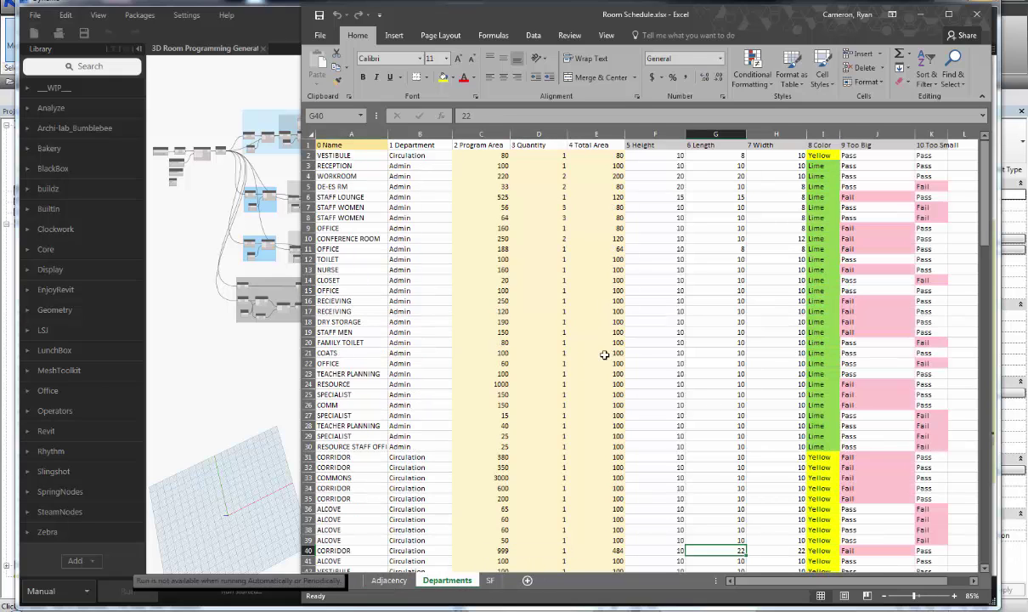
pyautogui.moveTo(846, 156); pyautogui.dragTo(929, 497)
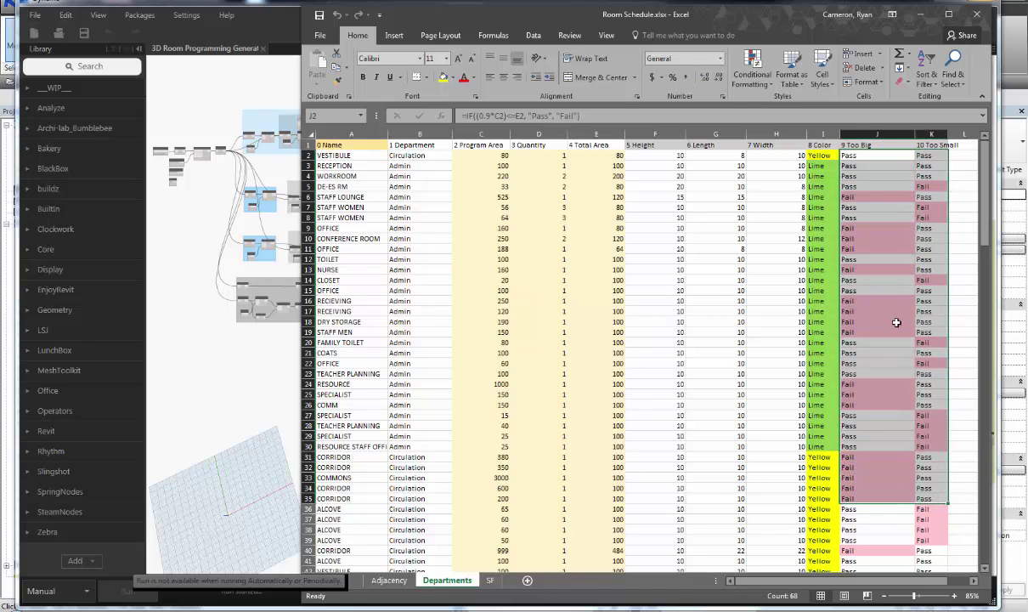
pyautogui.click(593, 289)
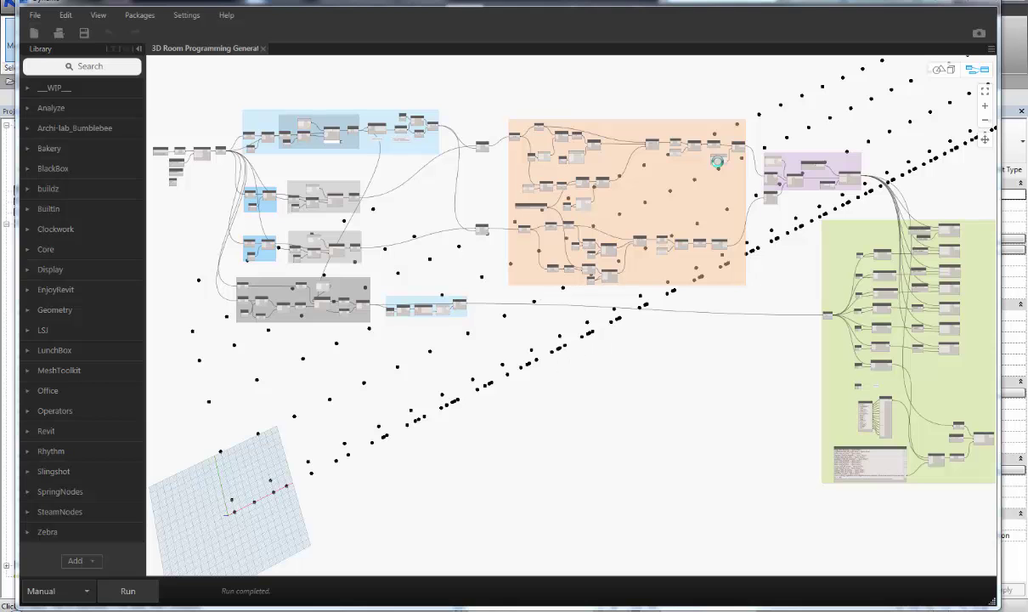
# Step: Put the Dynamo window away and view the full set of colored space planning boxes in the Revit 3D view
pyautogui.click(944, 2)
pyautogui.scroll(-7, 429, 428)
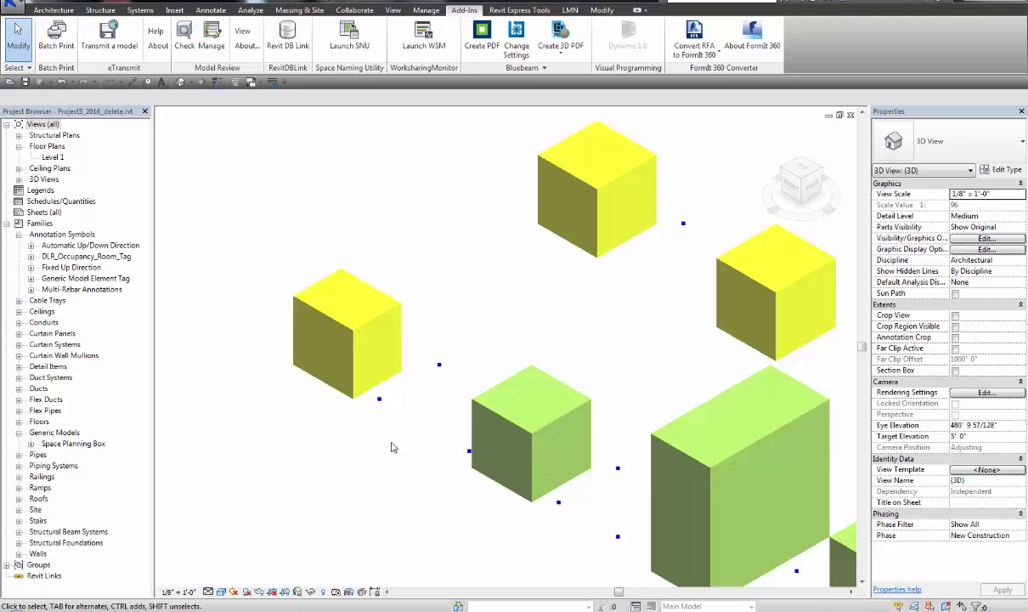
pyautogui.scroll(-5, 399, 414)
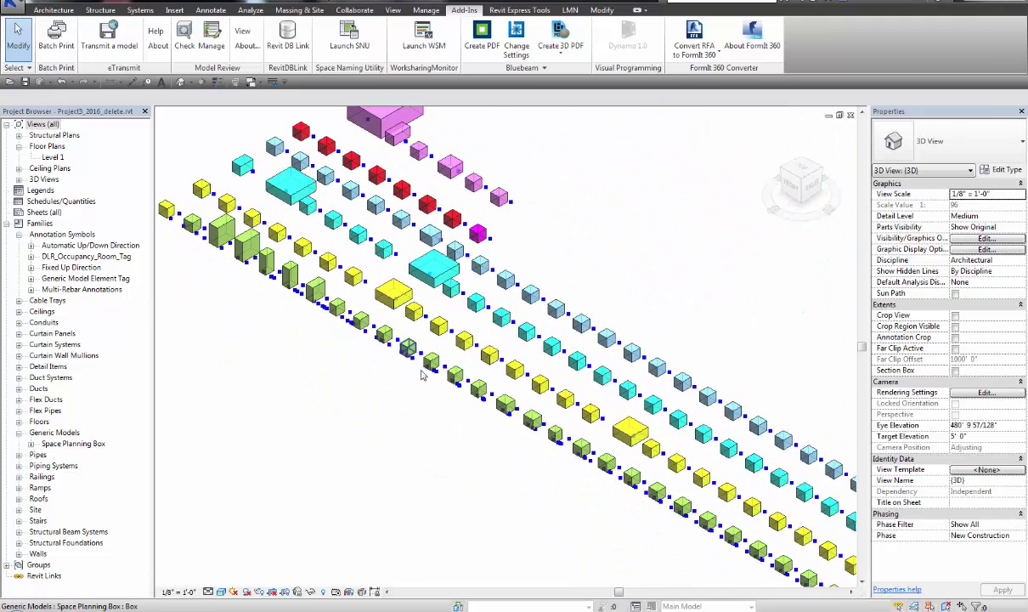
# Step: Return to the Excel Departments sheet and examine the height, length and width values for RECEPTION and the CORRIDOR in row 32
pyautogui.click(386, 609)
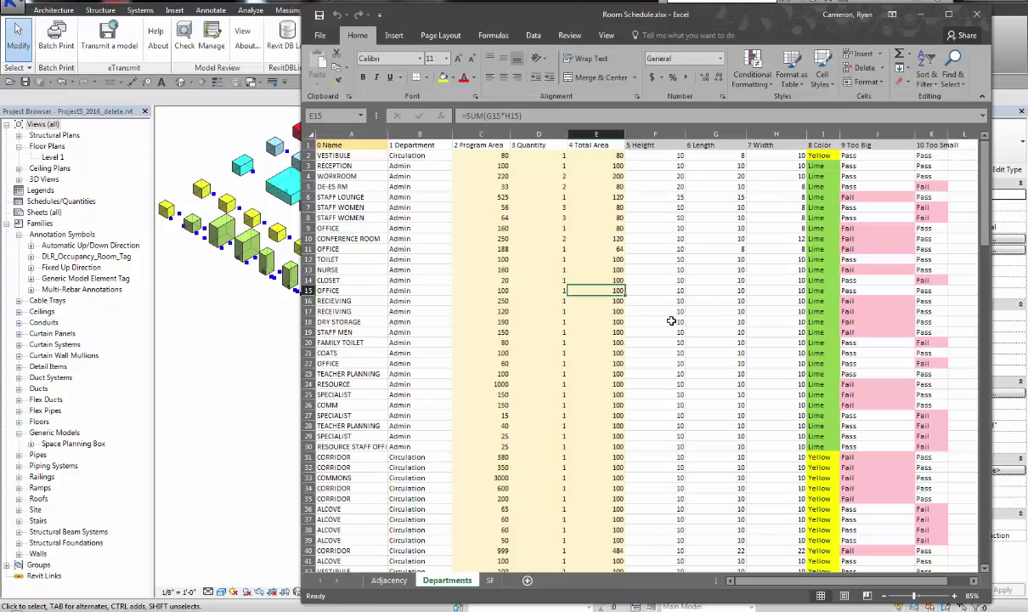
pyautogui.click(670, 268)
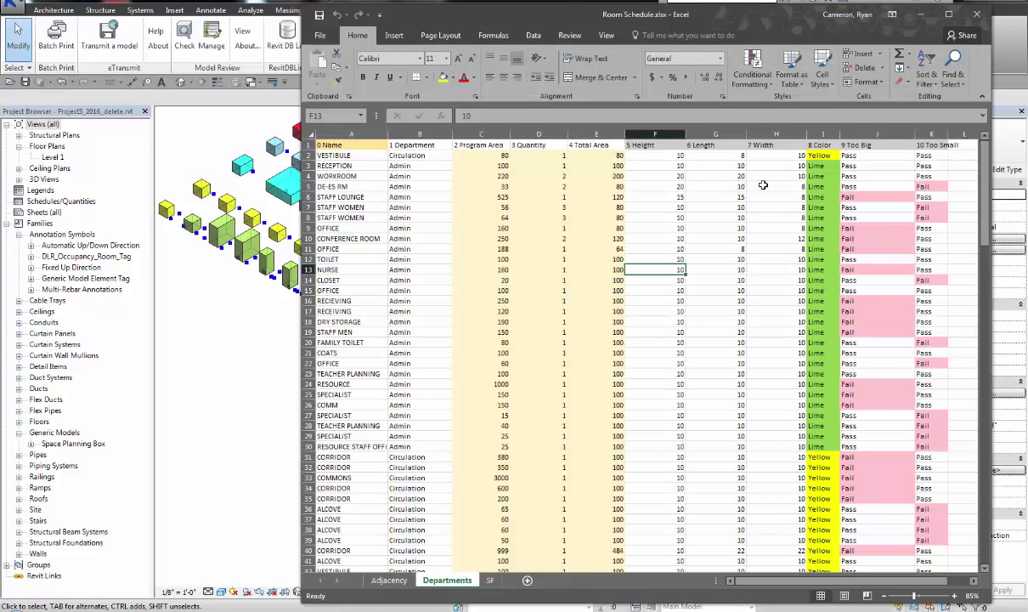
pyautogui.moveTo(674, 165); pyautogui.dragTo(768, 164)
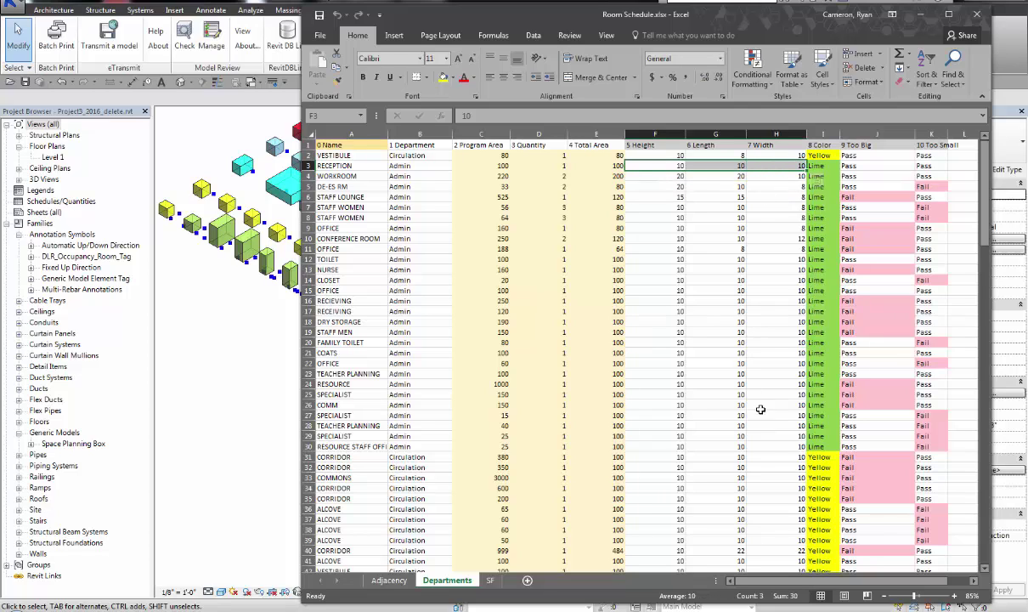
pyautogui.moveTo(757, 466); pyautogui.dragTo(673, 468)
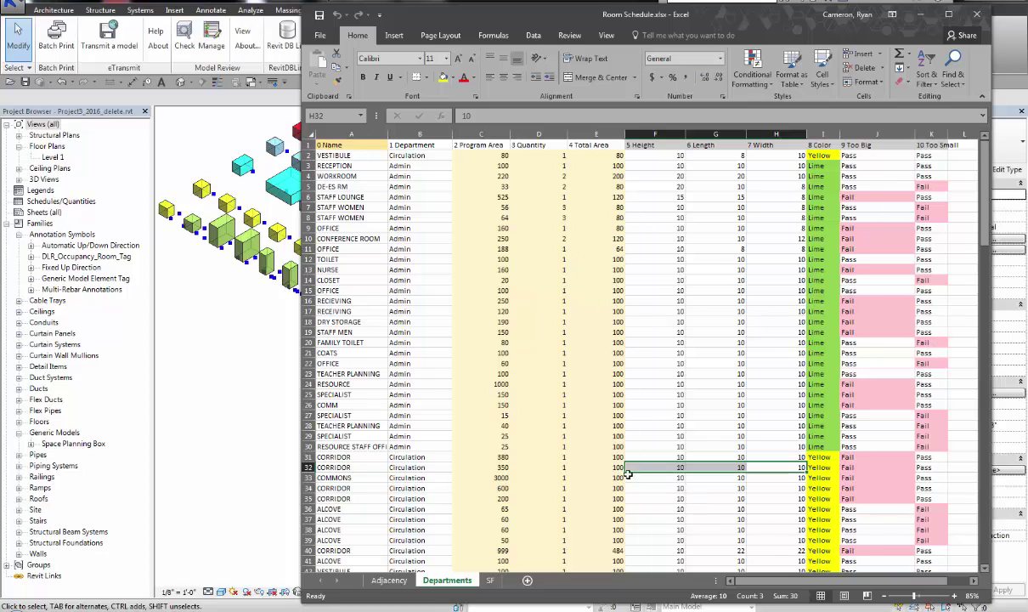
# Step: Compare the row 32 CORRIDOR's total area with its program area, and inspect the Too Big check formula in row 31
pyautogui.click(603, 468)
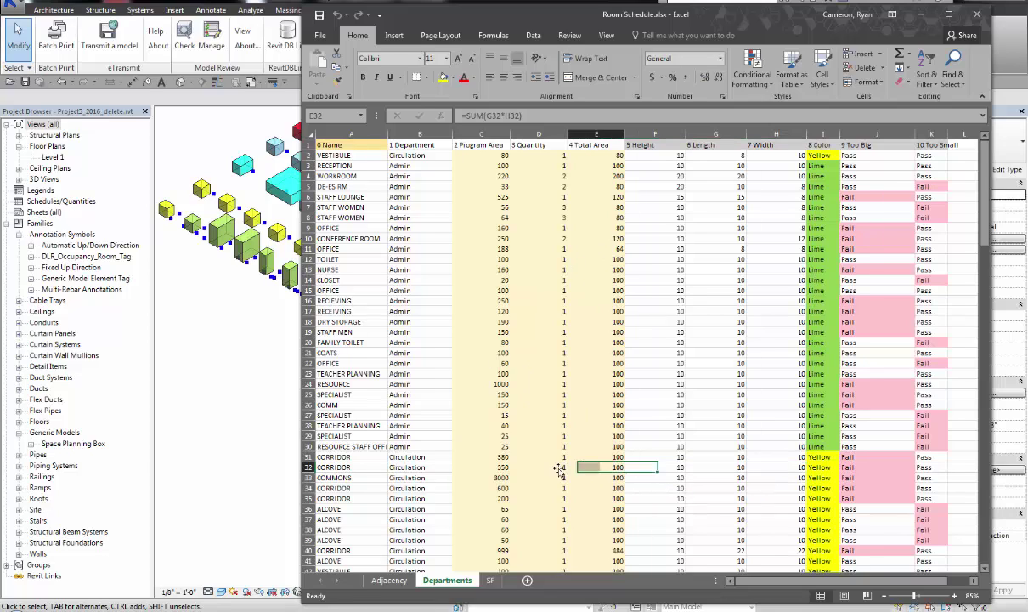
pyautogui.click(518, 470)
pyautogui.click(506, 467)
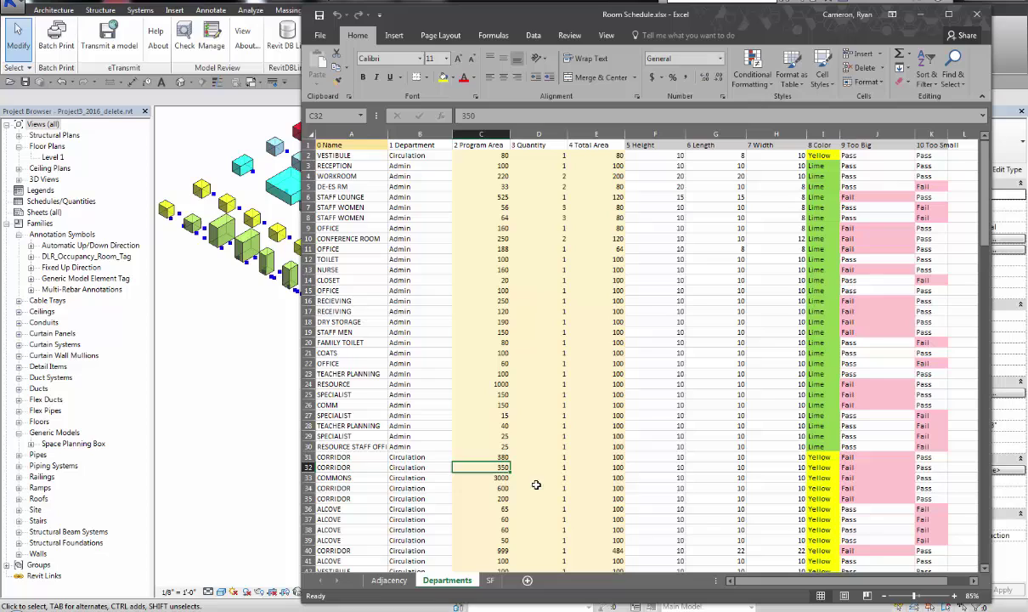
pyautogui.click(861, 461)
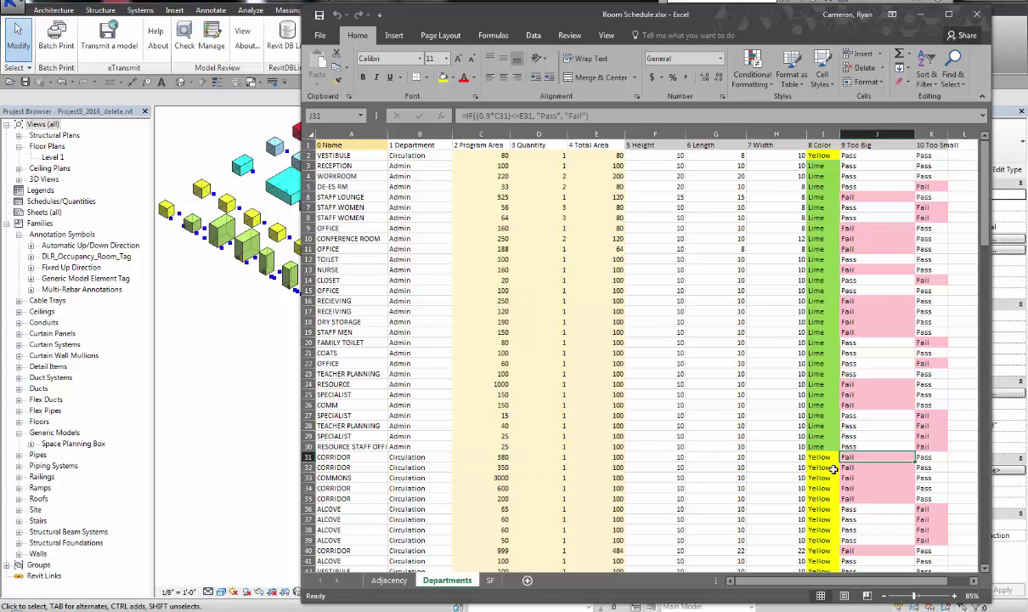
pyautogui.click(586, 466)
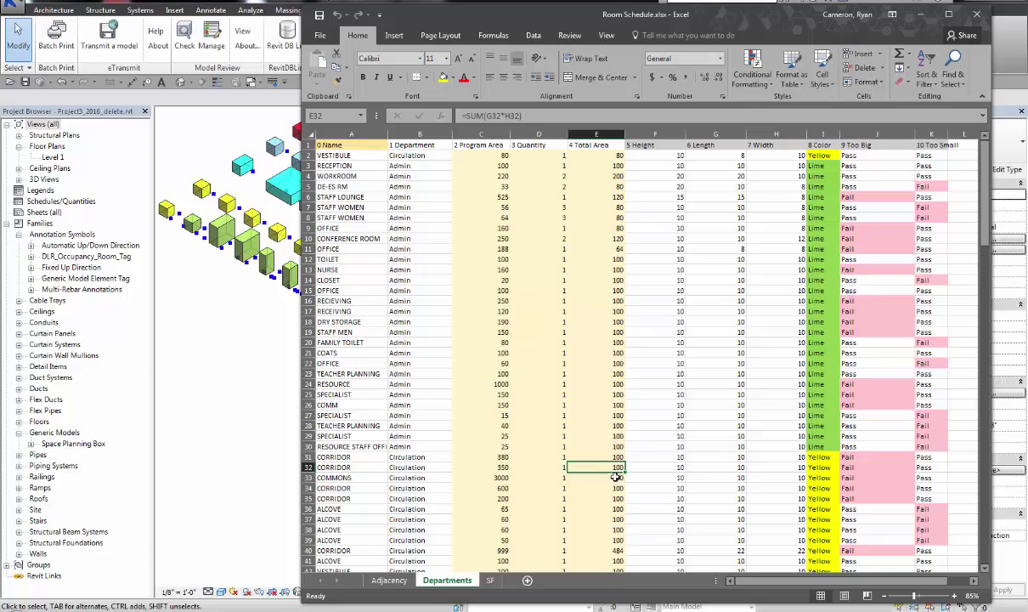
pyautogui.click(497, 470)
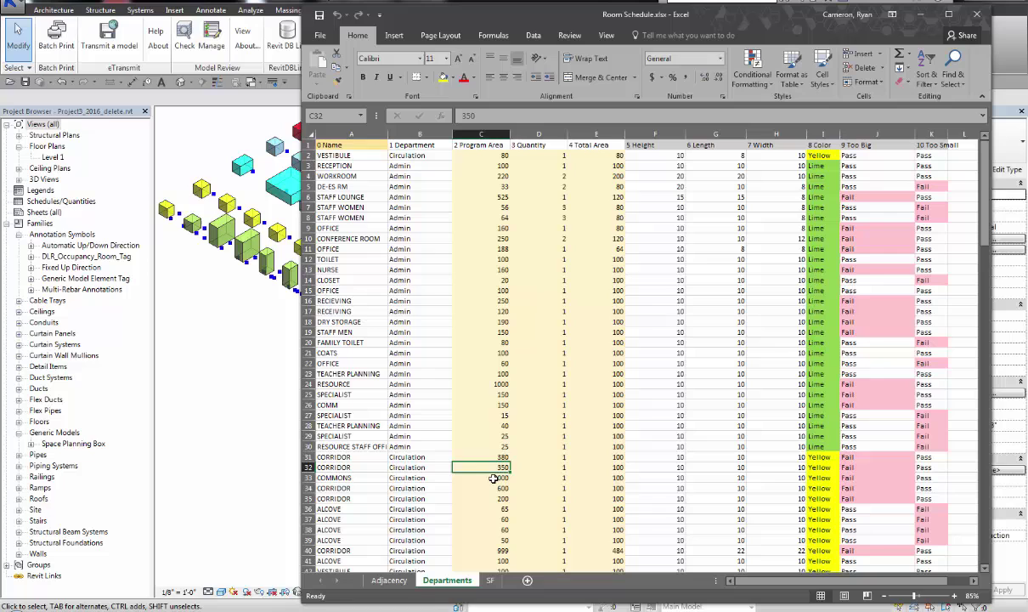
# Step: Switch back to Revit and open the Level 1 floor plan with the rows of department boxes in view
pyautogui.click(259, 335)
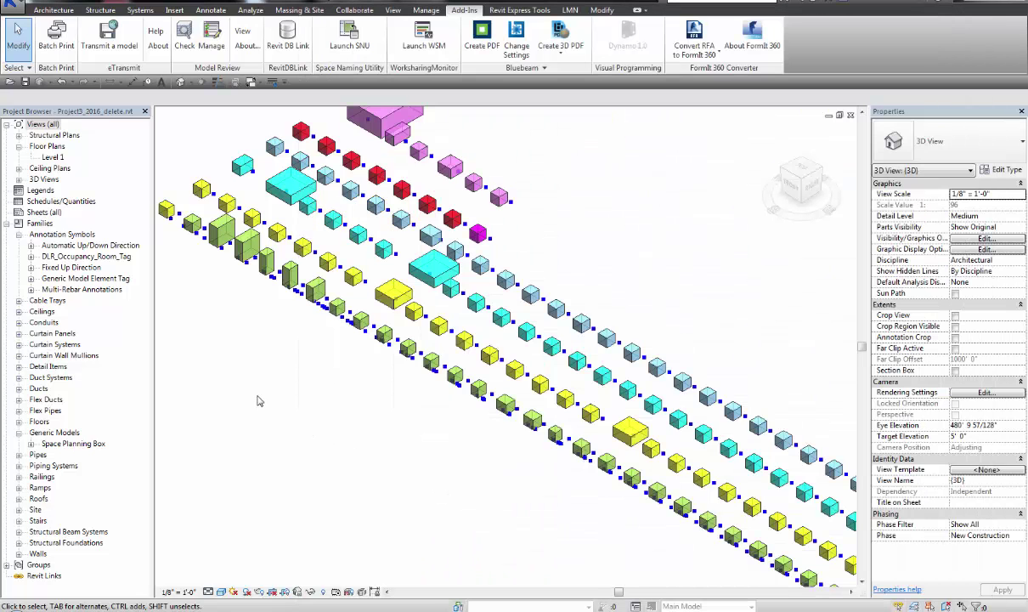
pyautogui.scroll(4, 334, 391)
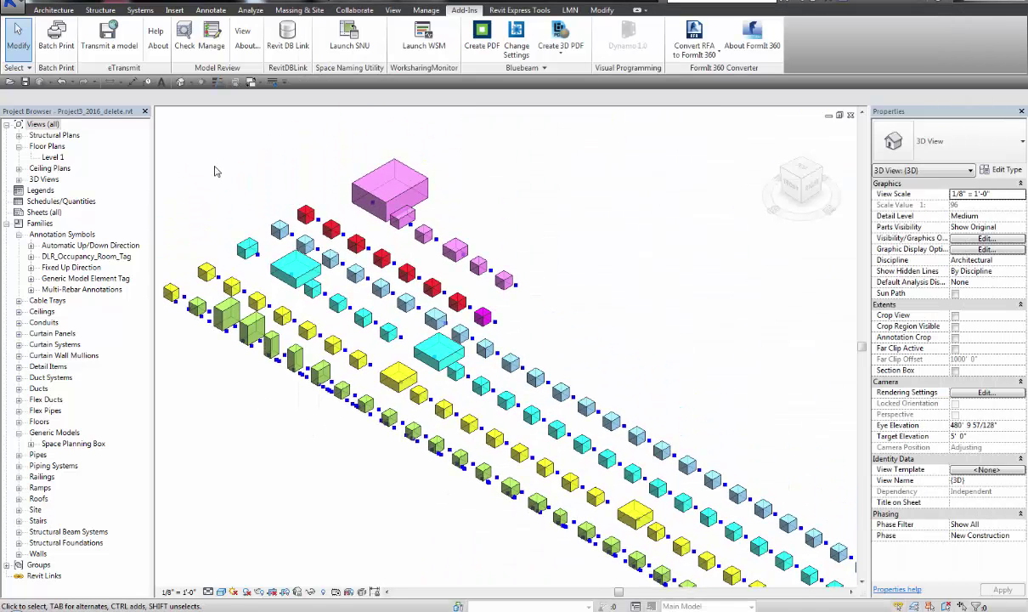
pyautogui.doubleClick(53, 158)
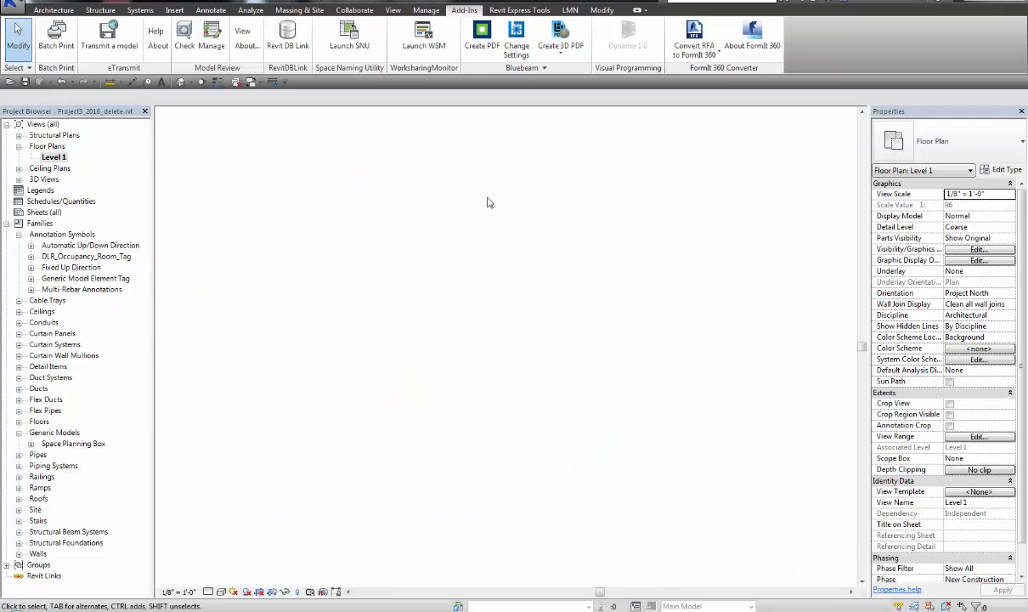
pyautogui.scroll(5, 332, 428)
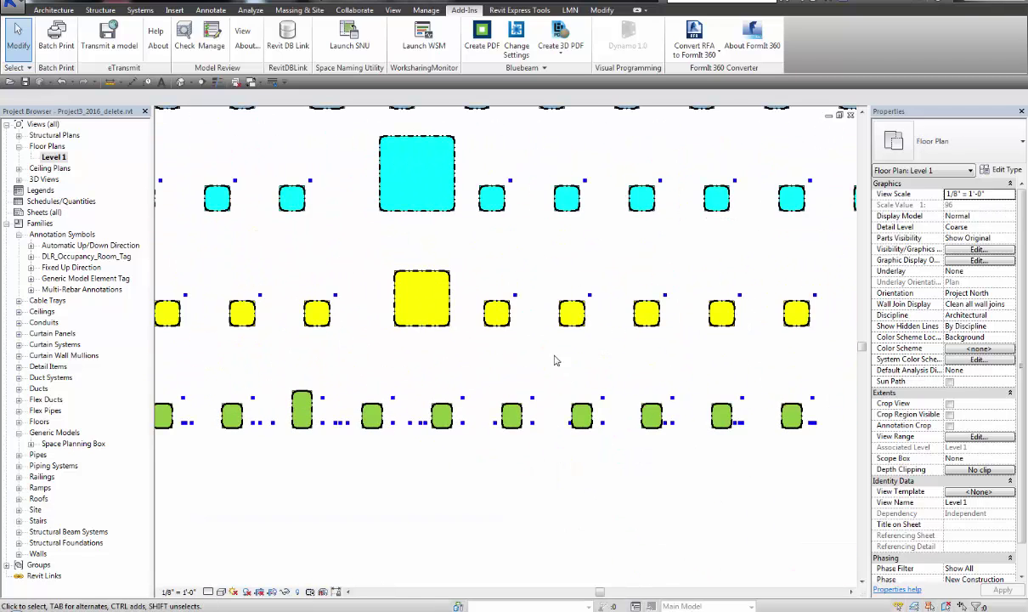
pyautogui.moveTo(162, 235); pyautogui.dragTo(488, 335, button='middle')
# Step: Inspect the area, Program Area, Space Name and Space Usage properties of the small cyan classroom box beside the large one
pyautogui.click(469, 330)
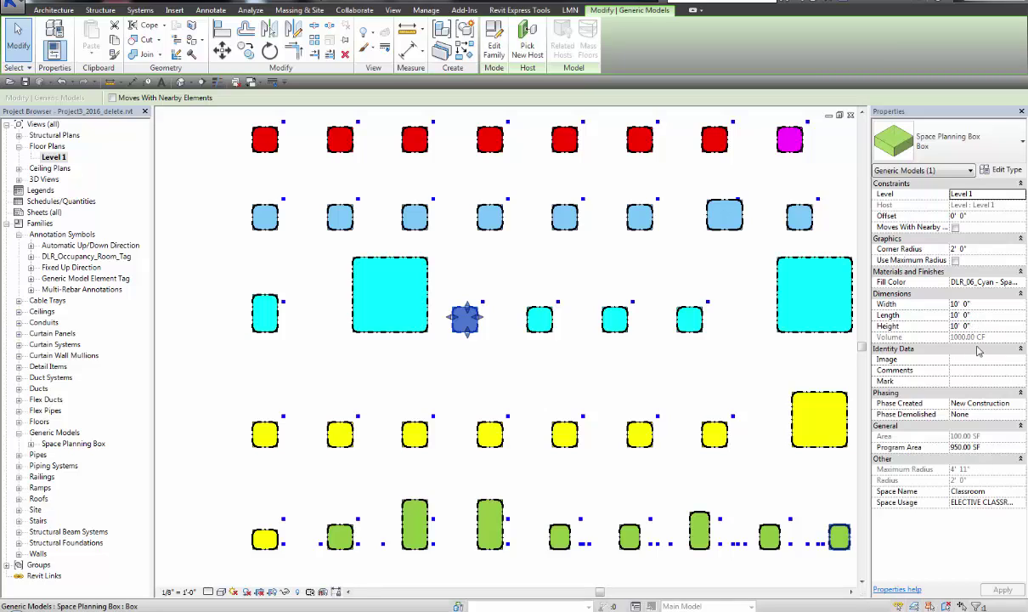
pyautogui.click(960, 447)
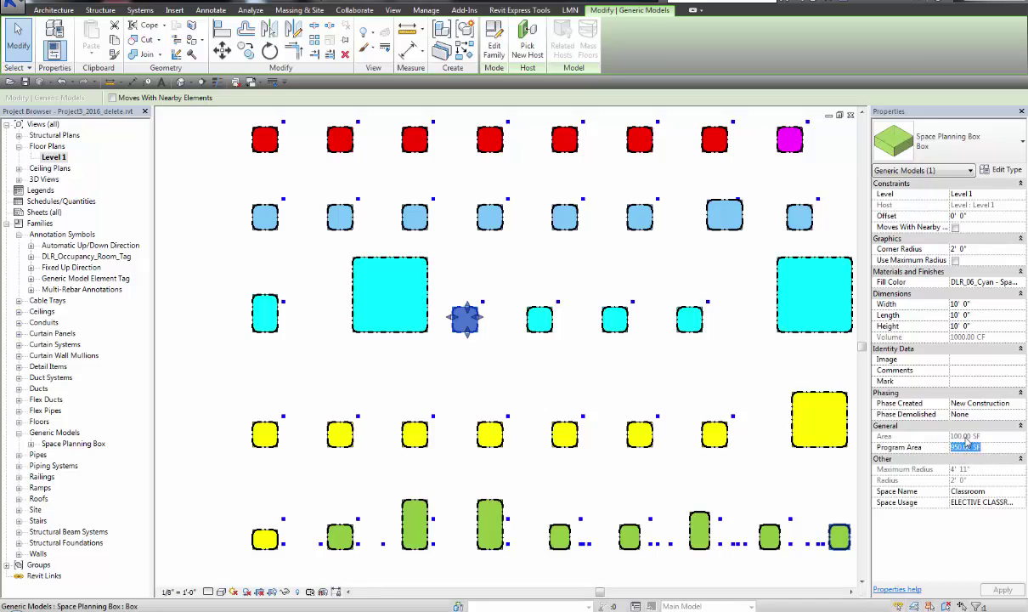
pyautogui.click(965, 445)
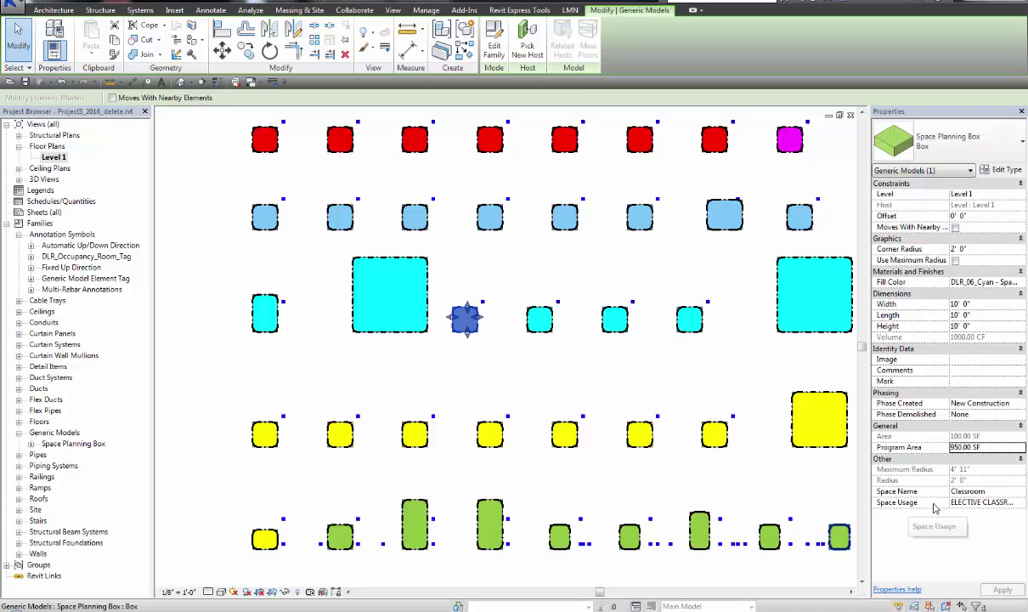
pyautogui.click(618, 394)
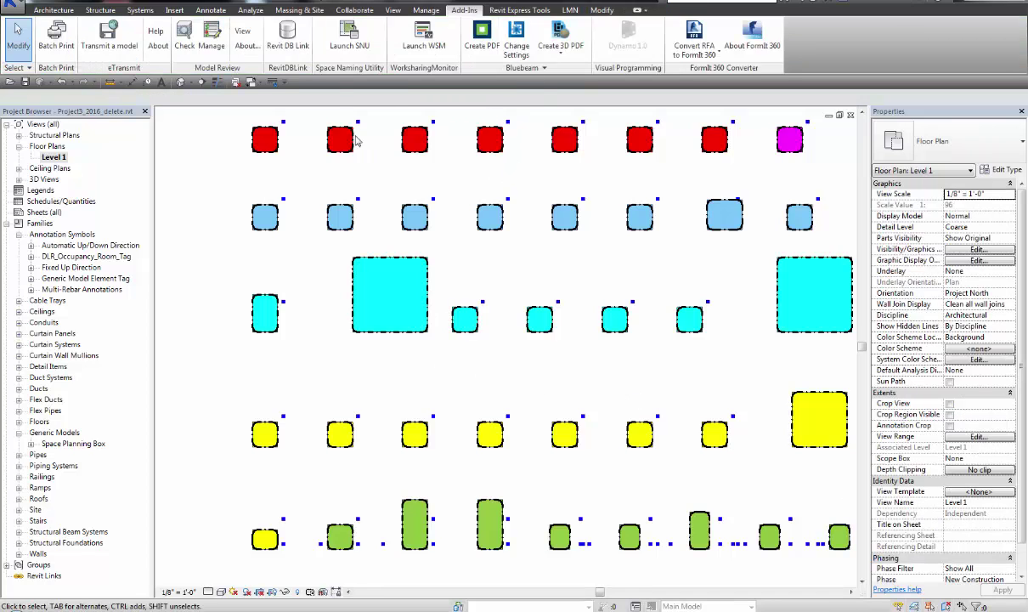
# Step: Tag all the space planning boxes on the Level 1 plan with Tag All and check their department and room labels
pyautogui.click(210, 9)
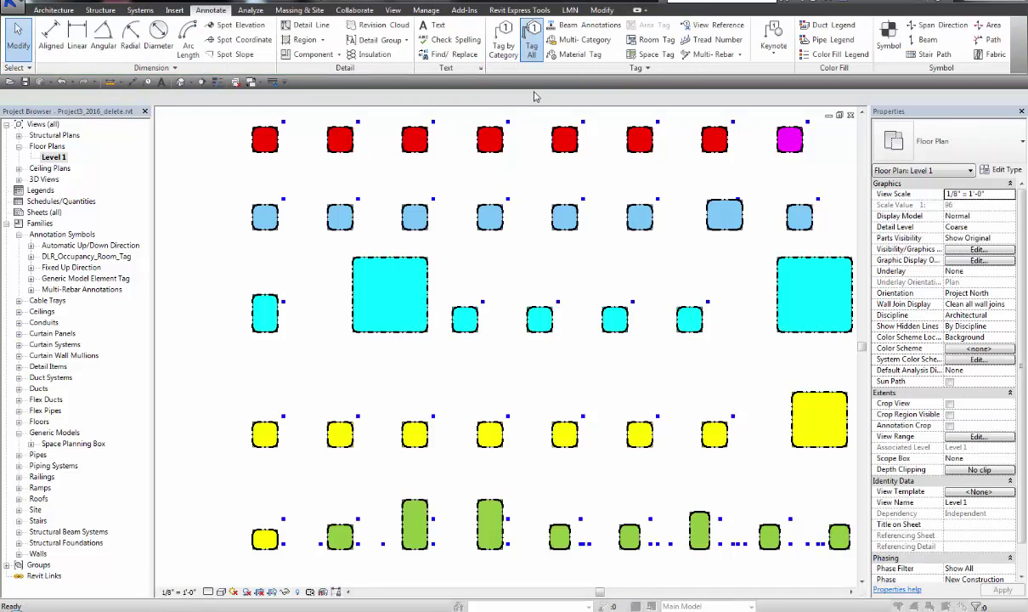
pyautogui.click(533, 48)
pyautogui.press('Return')
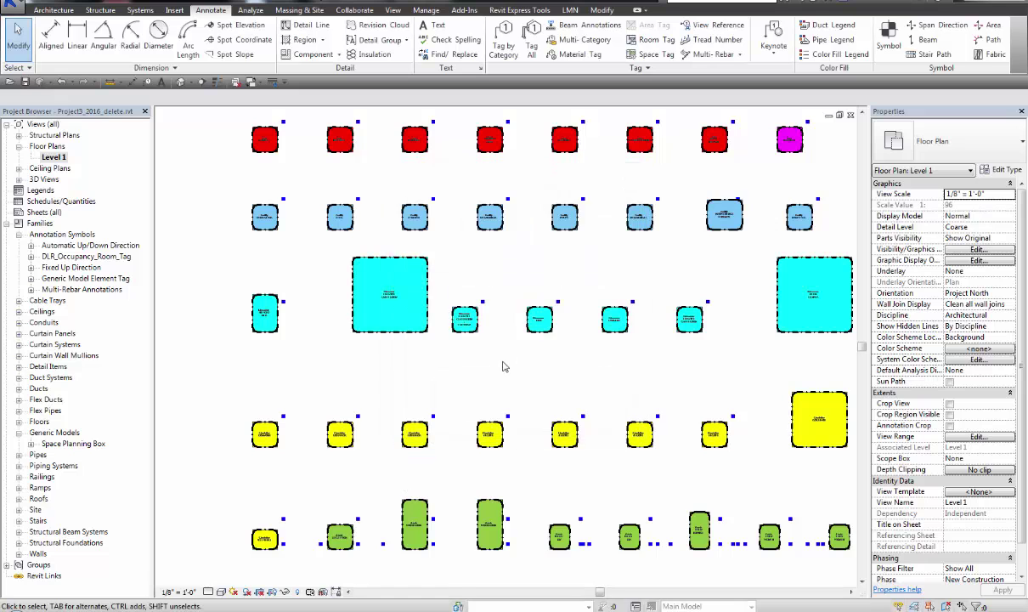
pyautogui.scroll(10, 489, 181)
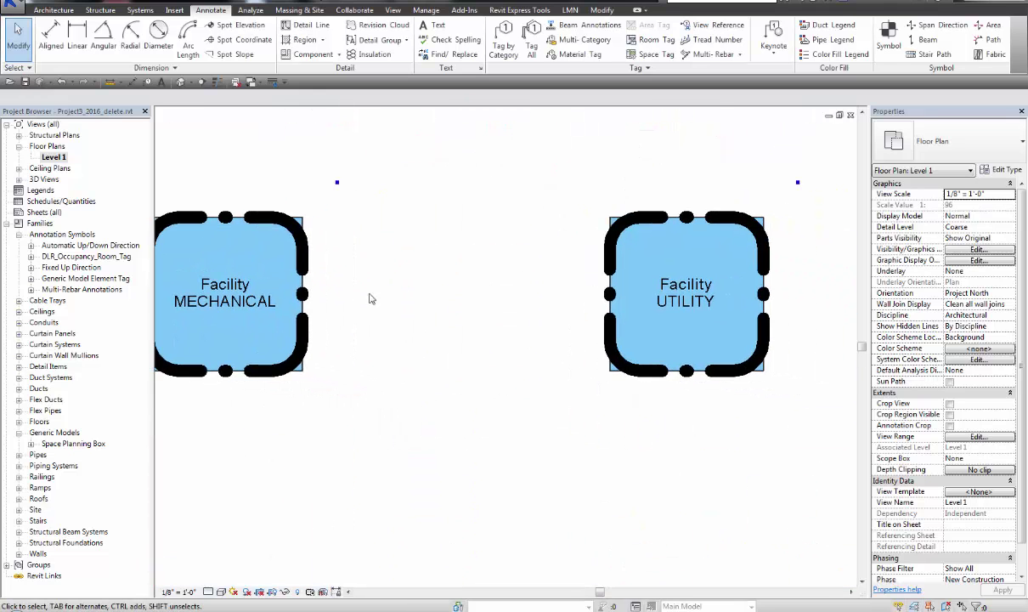
pyautogui.scroll(-5, 422, 321)
pyautogui.moveTo(450, 391); pyautogui.dragTo(455, 163, button='middle')
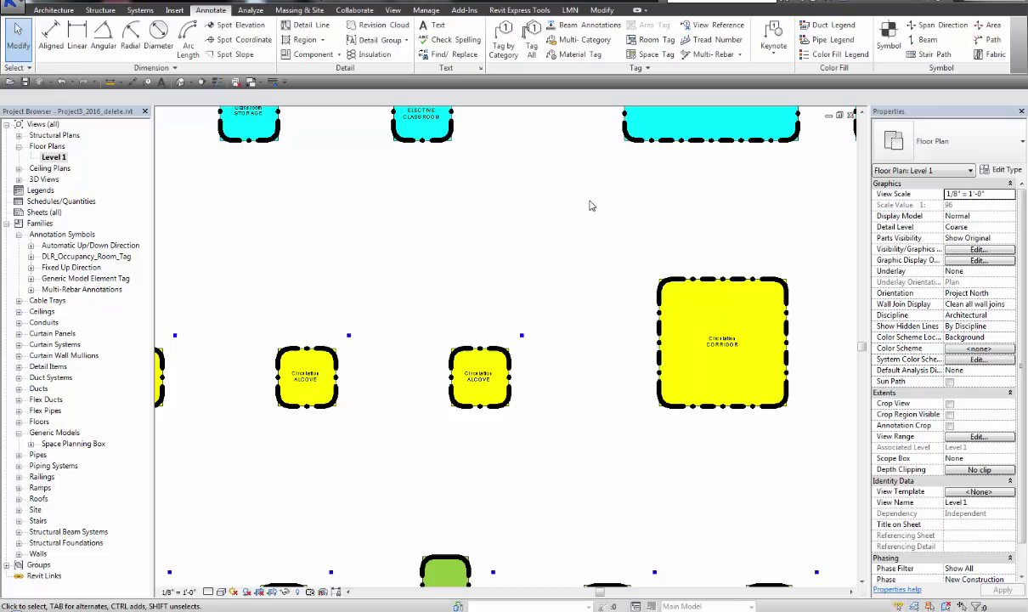
# Step: Enlarge the Circulation ALCOVE box nearest the large corridor to about 17' wide by 16'-7" long and move it against the neighboring alcove
pyautogui.click(490, 352)
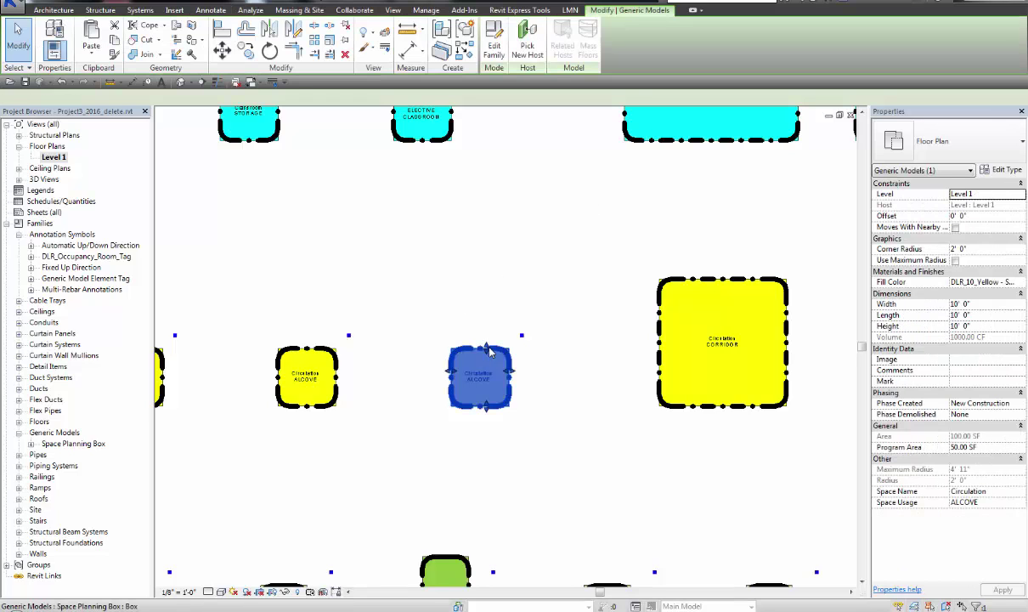
pyautogui.moveTo(488, 349); pyautogui.dragTo(487, 310)
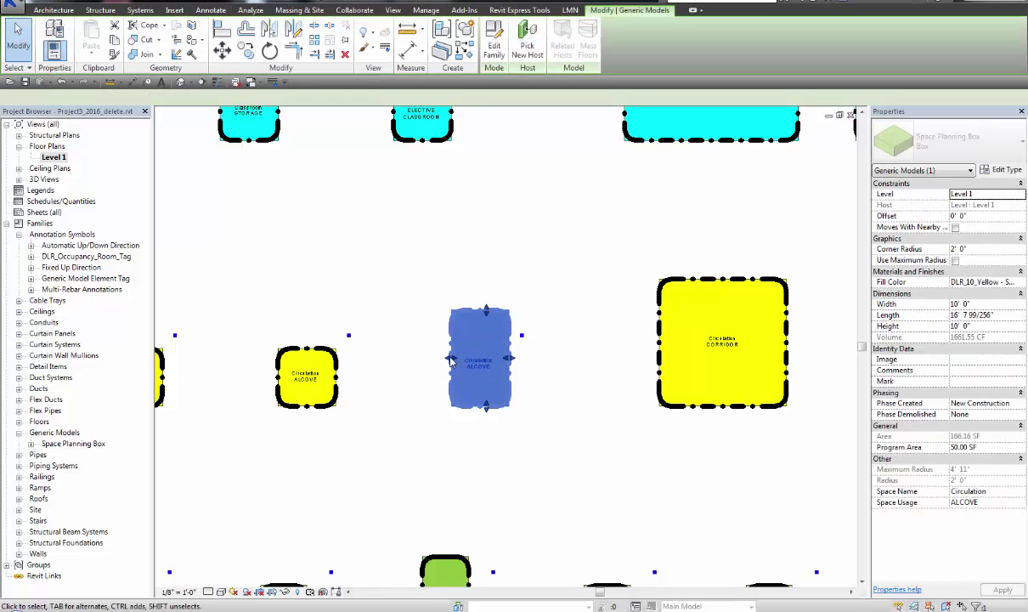
pyautogui.moveTo(451, 360); pyautogui.dragTo(411, 360)
pyautogui.moveTo(390, 454); pyautogui.dragTo(538, 446, button='middle')
pyautogui.moveTo(569, 408); pyautogui.dragTo(491, 408)
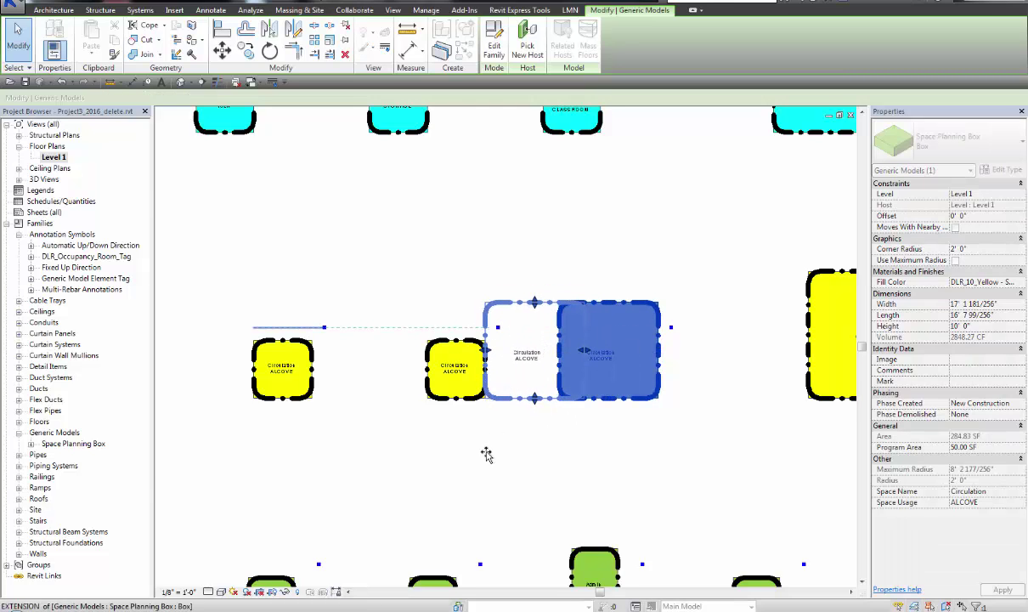
# Step: Move the cyan ELECTIVE CLASSROOM box from its row onto the upper edge of the small alcove beside the enlarged one
pyautogui.scroll(-2, 486, 454)
pyautogui.click(534, 241)
pyautogui.moveTo(534, 241); pyautogui.dragTo(459, 387)
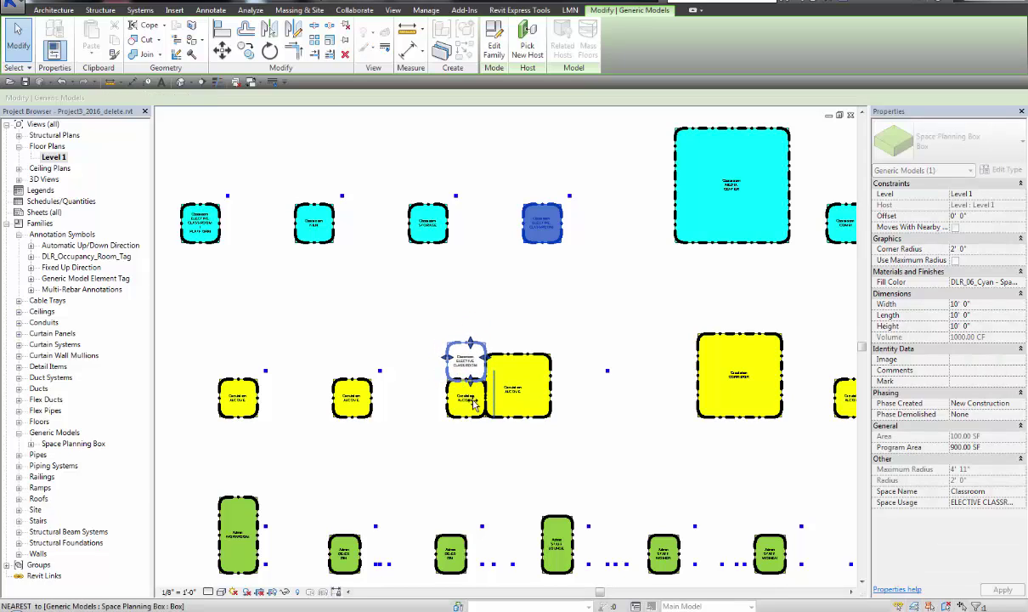
# Step: Move the green STAFF LOUNGE box against the free side of the enlarged alcove and stretch it longer at its upper edge
pyautogui.click(574, 541)
pyautogui.moveTo(575, 541); pyautogui.dragTo(580, 387)
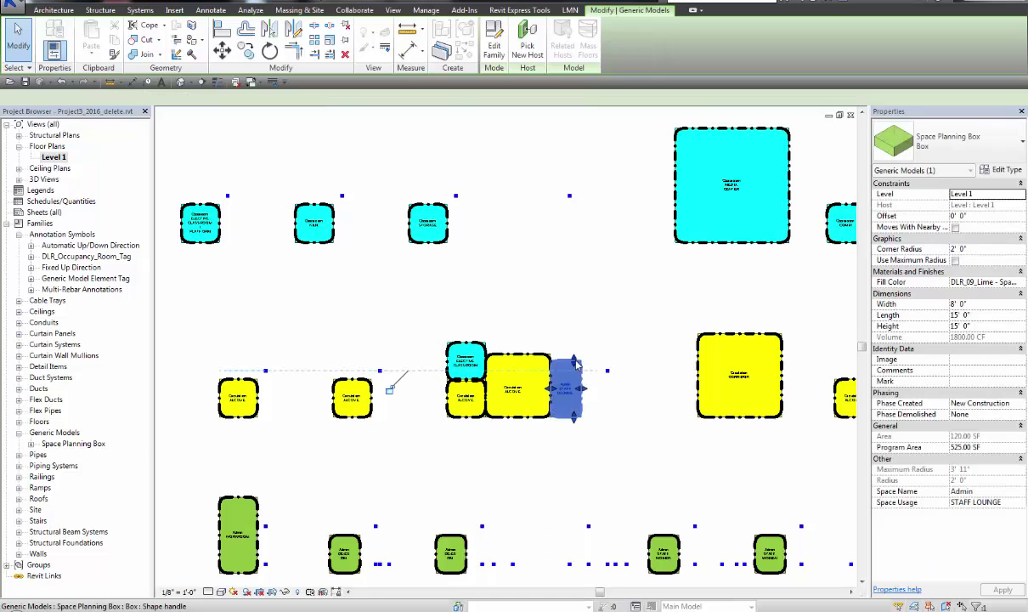
pyautogui.moveTo(617, 282); pyautogui.dragTo(602, 327)
pyautogui.click(602, 323)
pyautogui.scroll(-2, 497, 345)
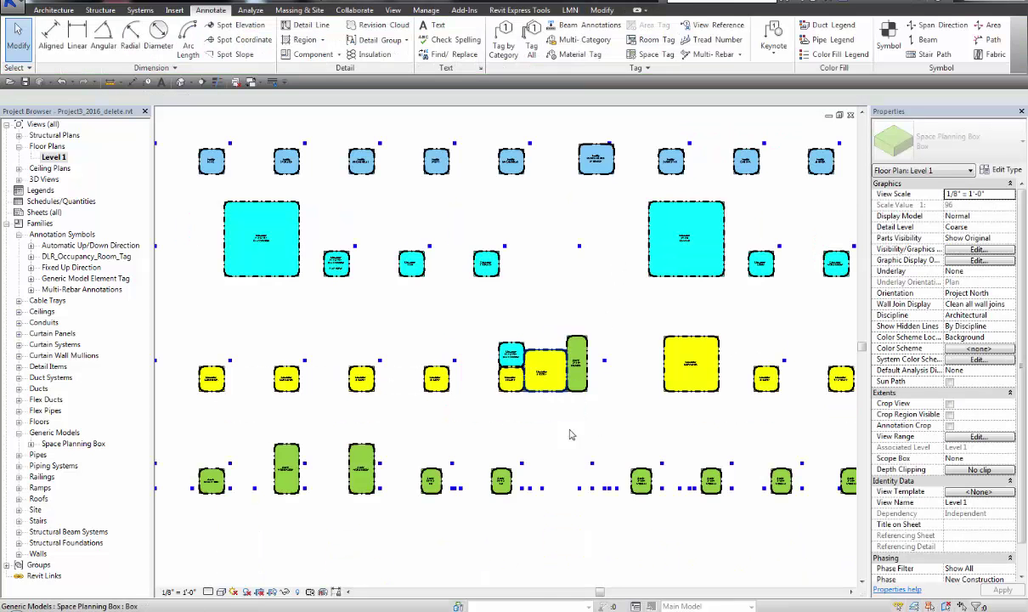
# Step: Select the cluster of four adjoining boxes on the plan, clear the selection and review the rows of boxes
pyautogui.moveTo(557, 406); pyautogui.dragTo(459, 338)
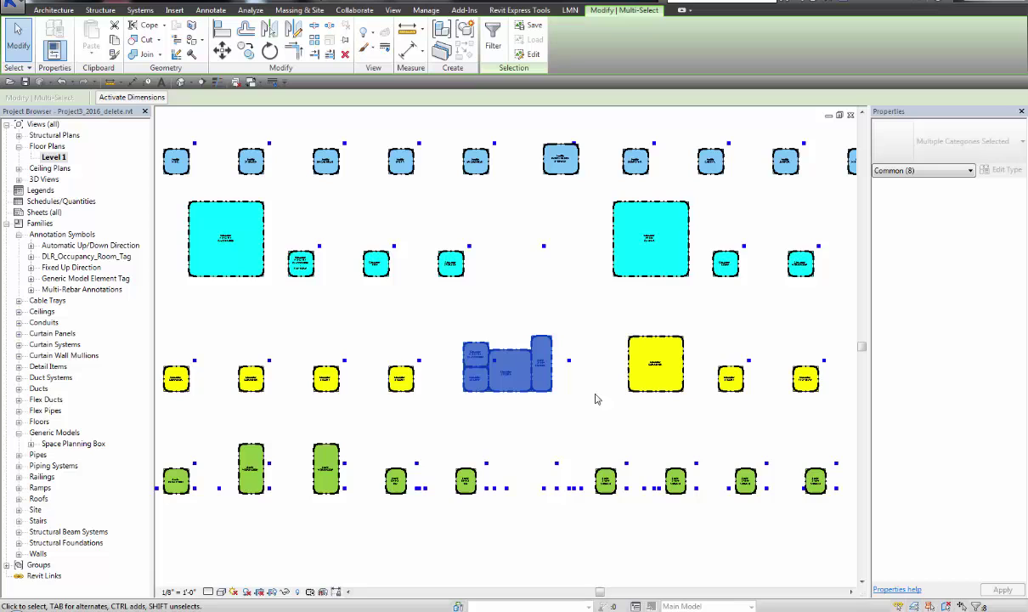
pyautogui.scroll(-3, 479, 433)
pyautogui.click(486, 492)
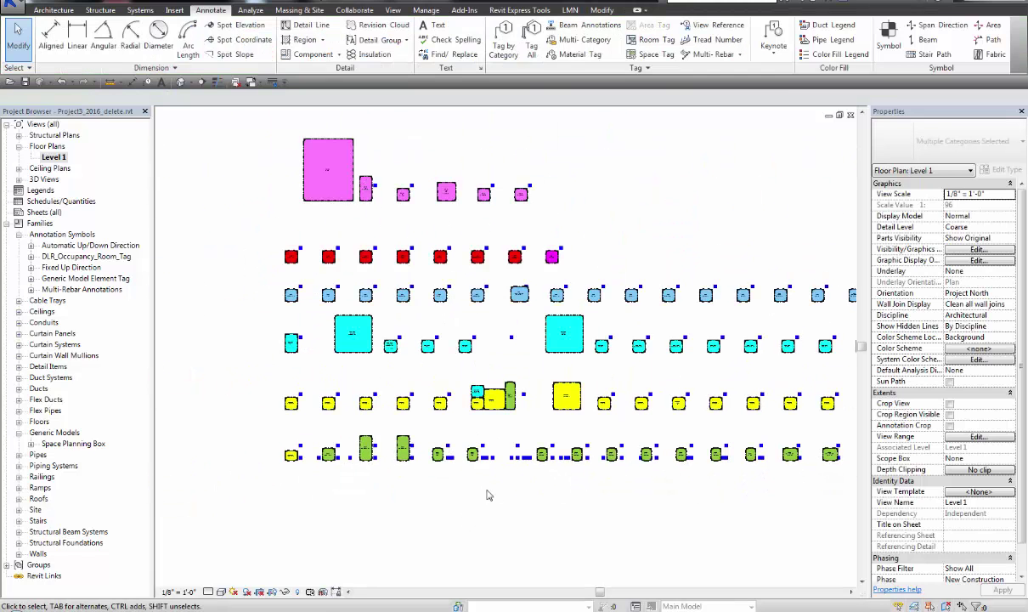
pyautogui.scroll(1, 521, 487)
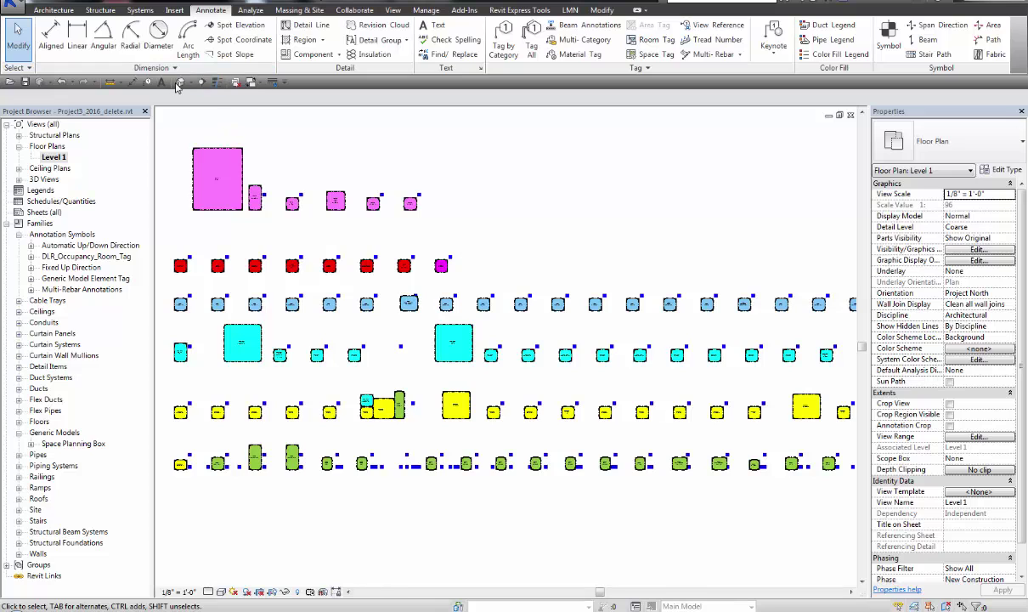
# Step: Open the default 3D view and compare the properties of the magenta Food box and the nearby pink Sports box
pyautogui.click(180, 81)
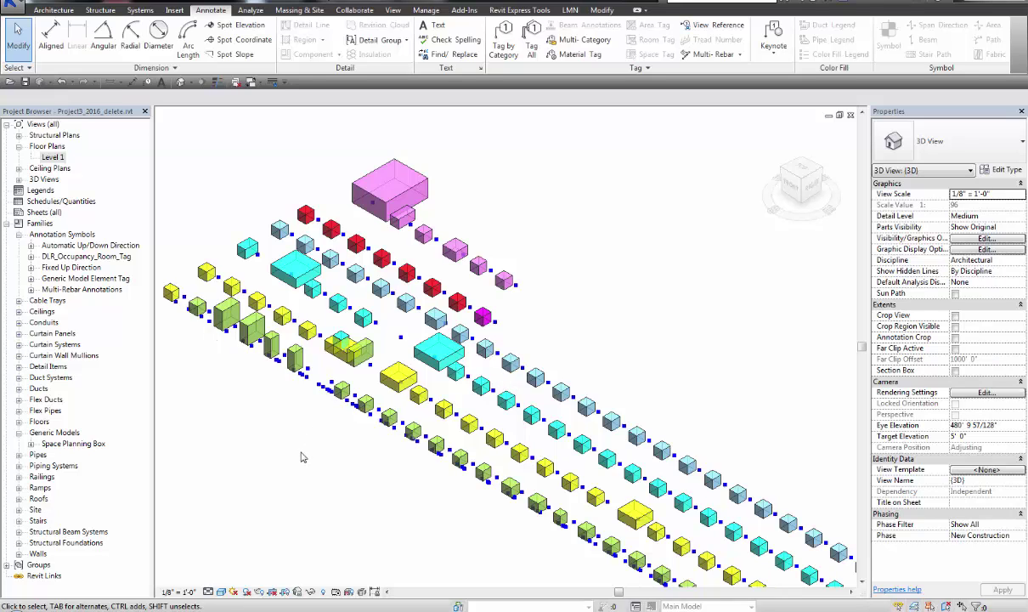
pyautogui.scroll(6, 255, 491)
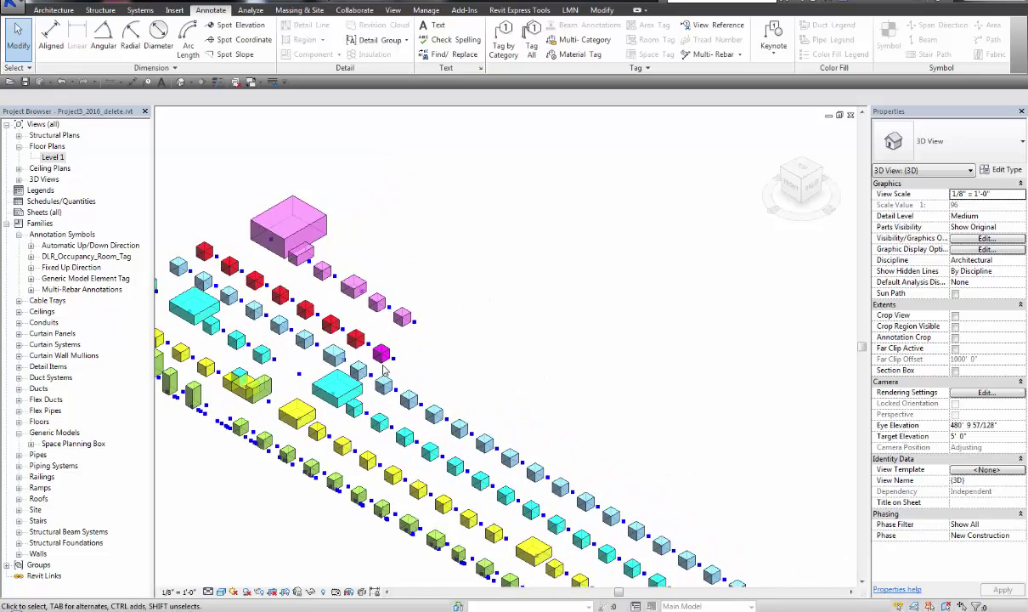
pyautogui.scroll(4, 601, 440)
pyautogui.click(623, 434)
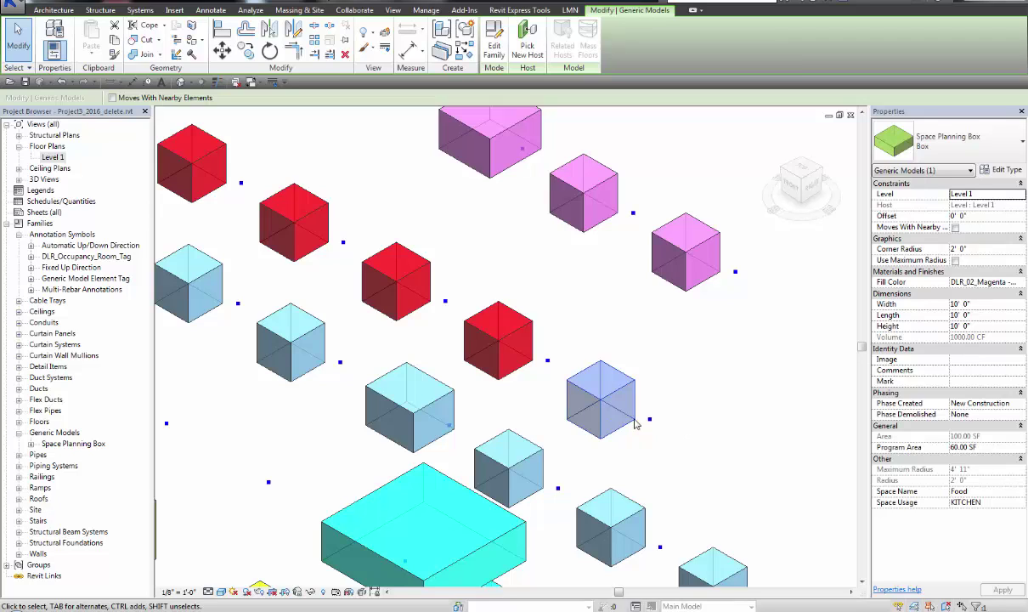
pyautogui.click(669, 263)
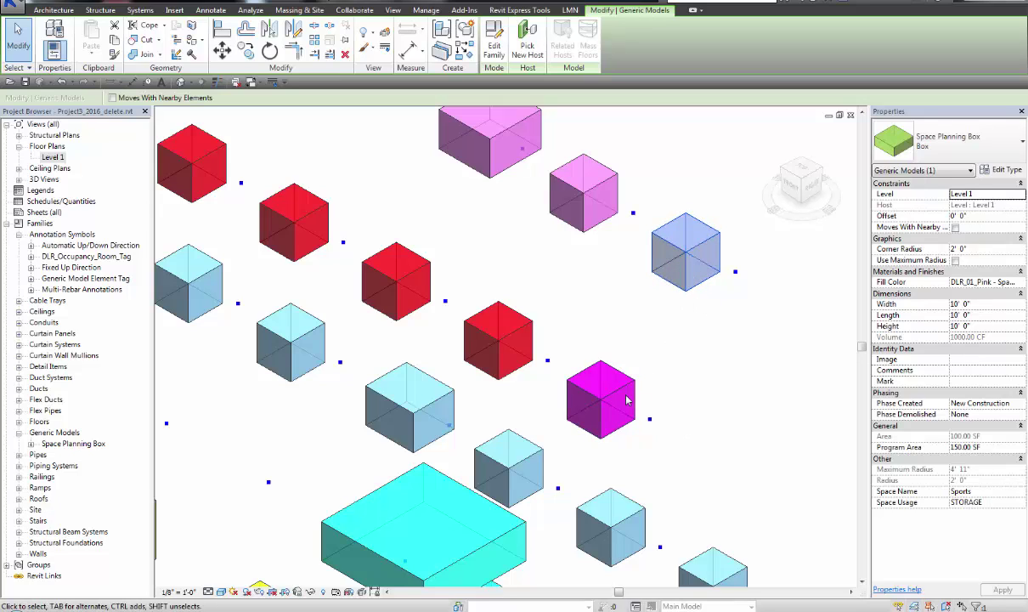
pyautogui.click(605, 410)
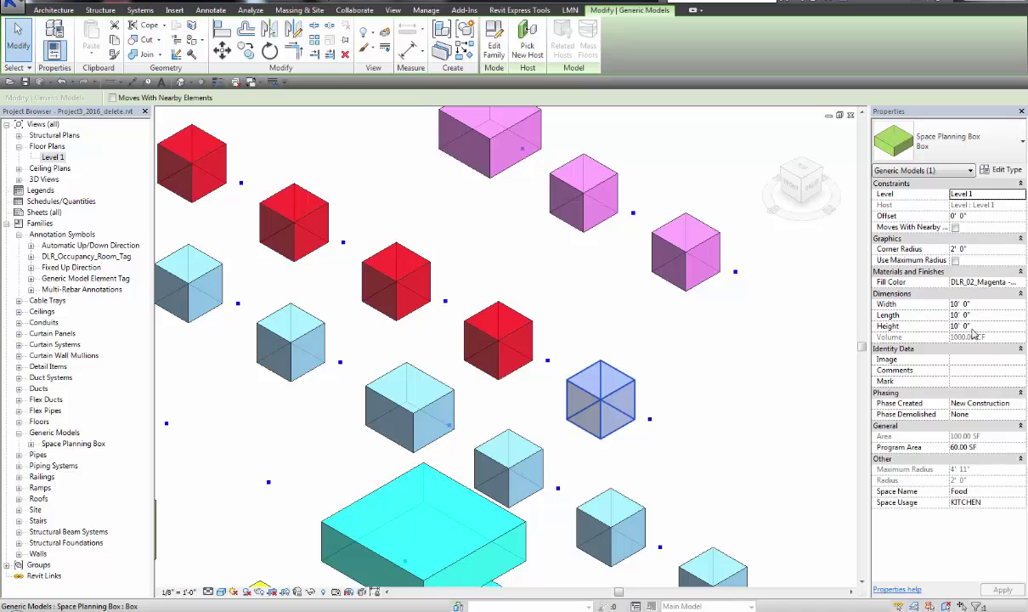
pyautogui.click(537, 330)
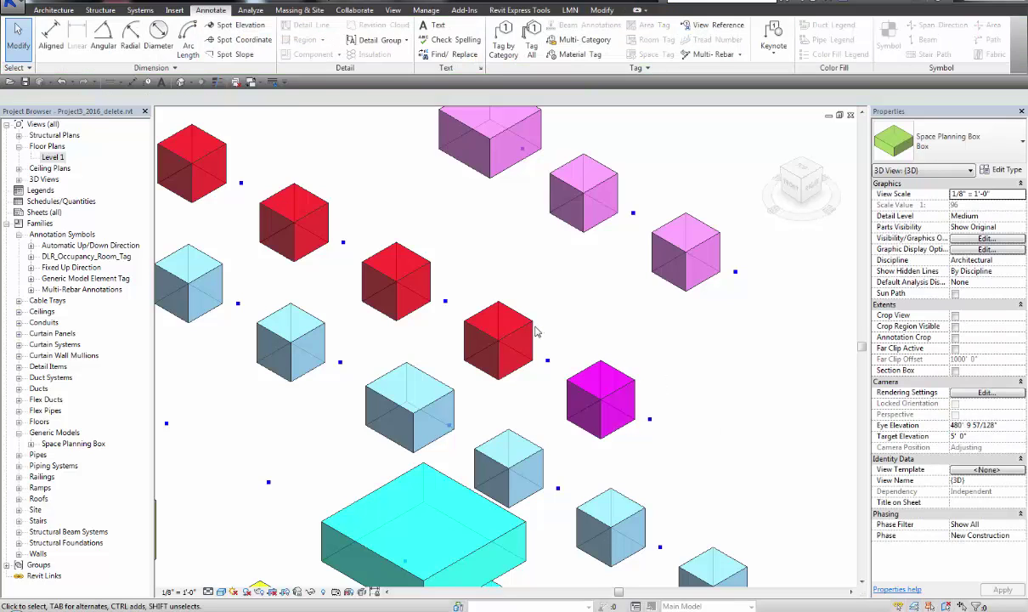
# Step: Check the fill color and space usage of the two red Food boxes nearest the magenta box, and recheck the magenta one
pyautogui.click(534, 331)
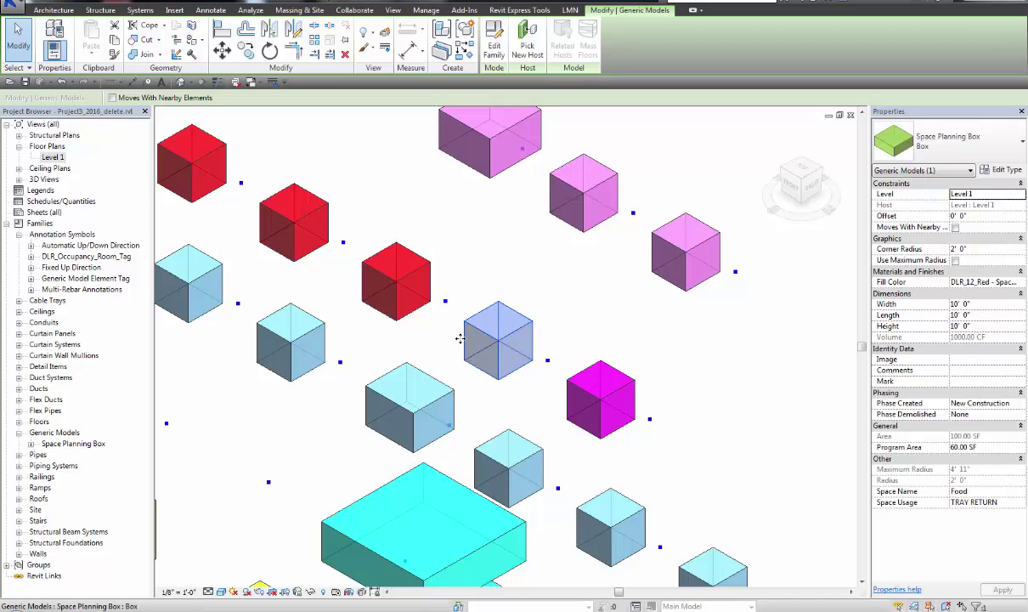
pyautogui.click(406, 318)
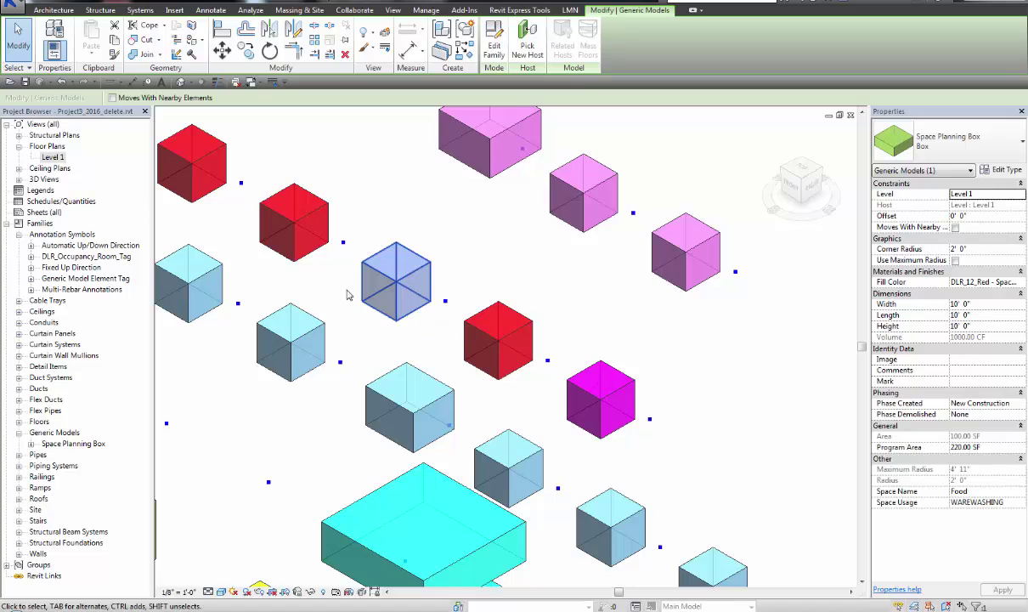
pyautogui.click(545, 393)
pyautogui.click(584, 392)
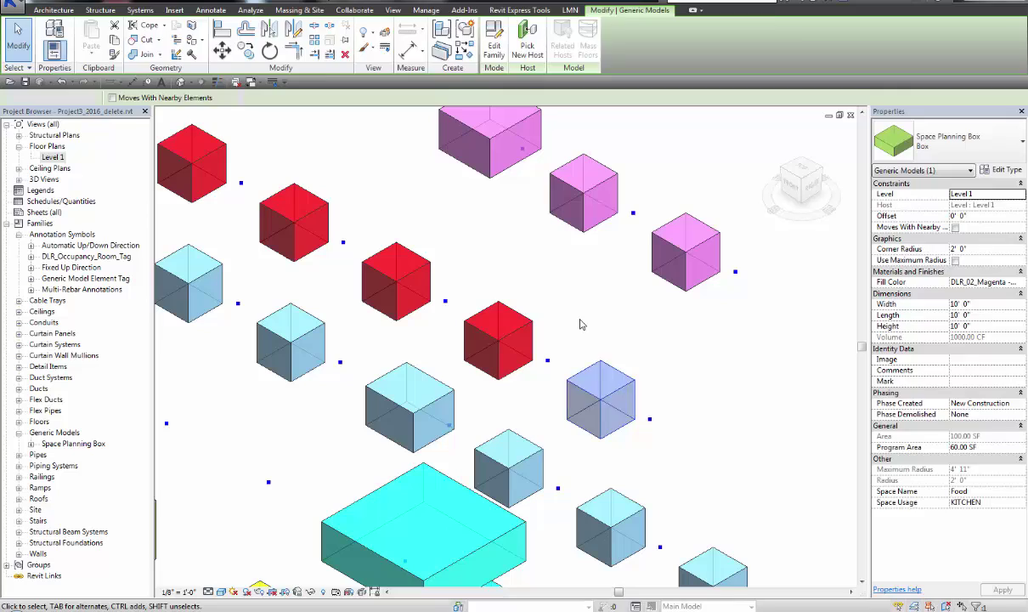
pyautogui.click(553, 308)
# Step: Switch to the Excel room schedule, look up the color of the Food KITCHEN row on the Departments sheet, and return to Revit
pyautogui.click(692, 605)
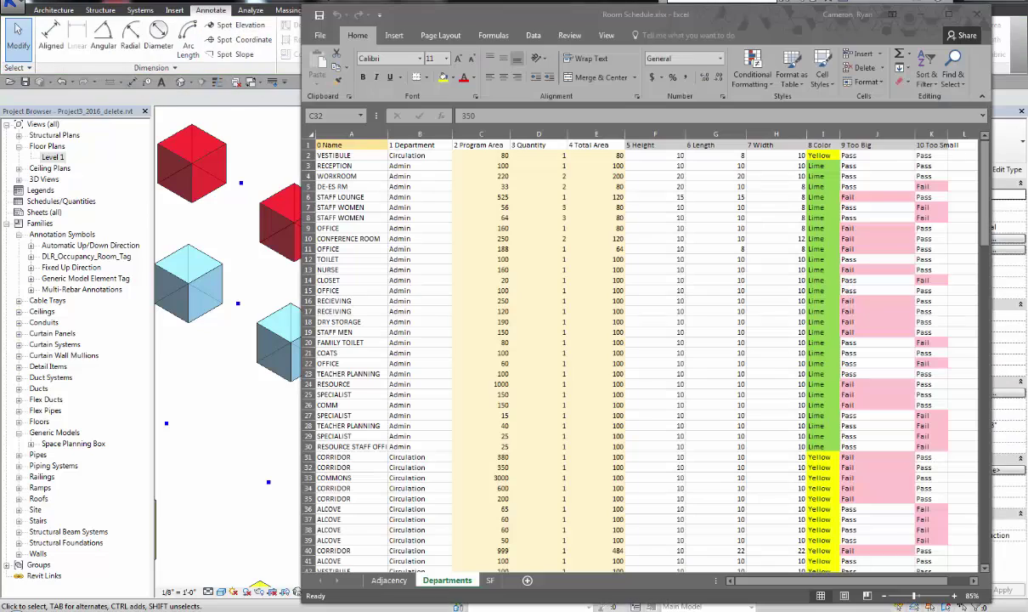
pyautogui.scroll(-20, 591, 405)
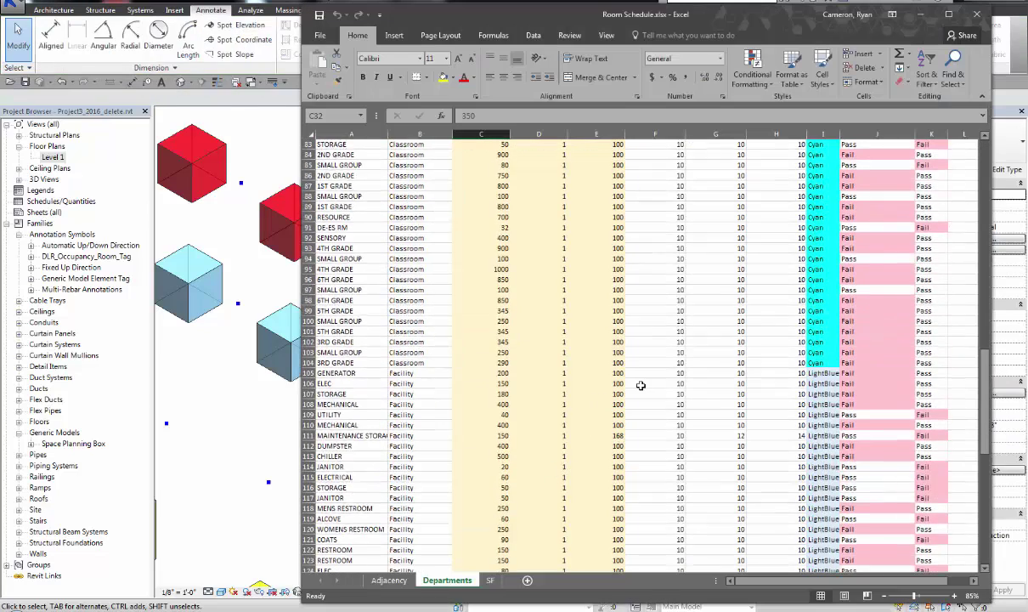
pyautogui.click(825, 343)
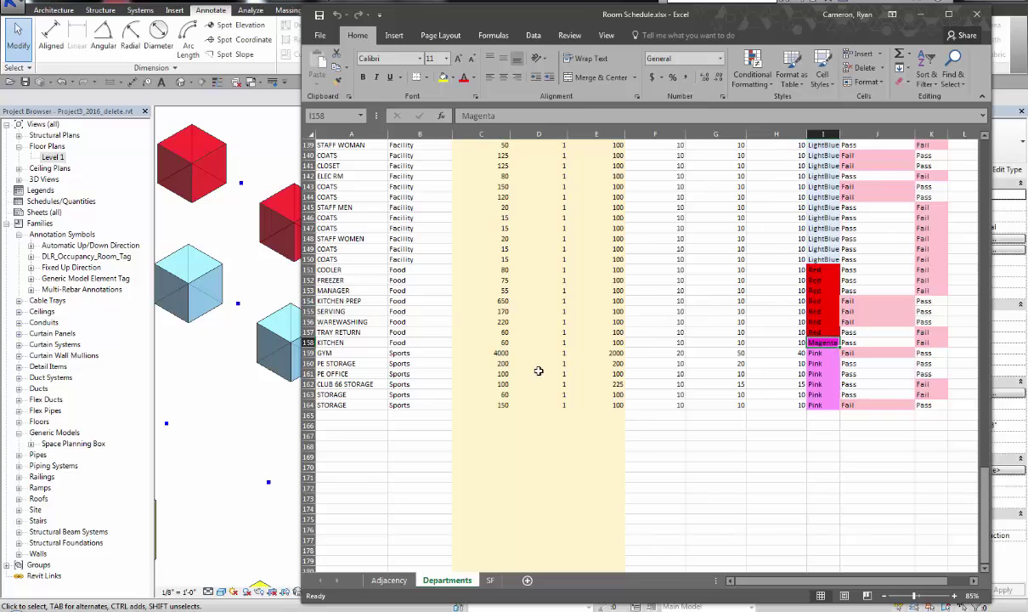
pyautogui.moveTo(358, 344); pyautogui.dragTo(803, 344)
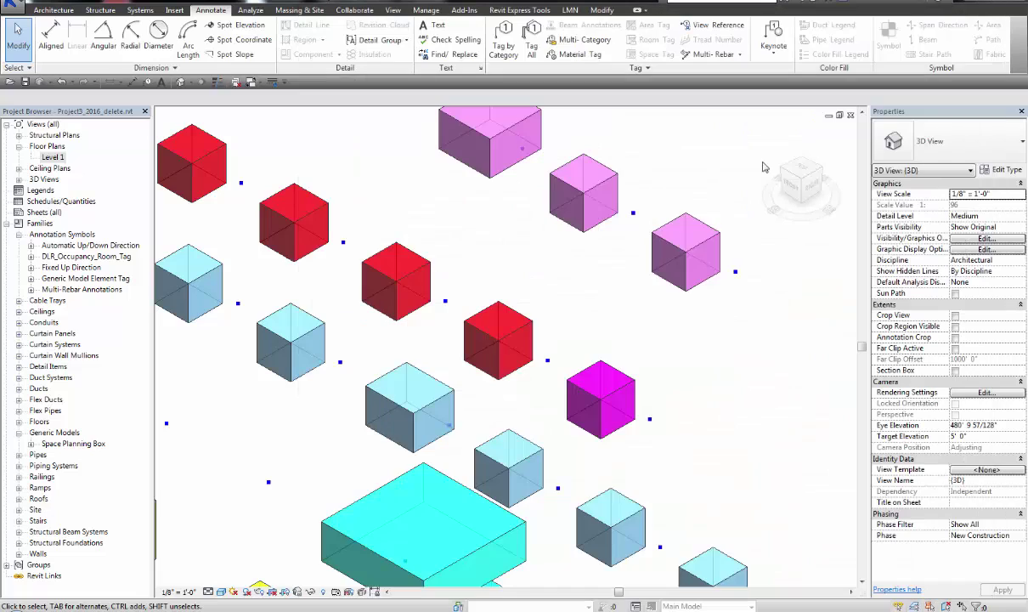
pyautogui.click(920, 15)
# Step: Undo the STAFF LOUNGE stretch and the moves that clustered the alcove, ELECTIVE CLASSROOM and STAFF LOUNGE boxes
pyautogui.scroll(-5, 307, 408)
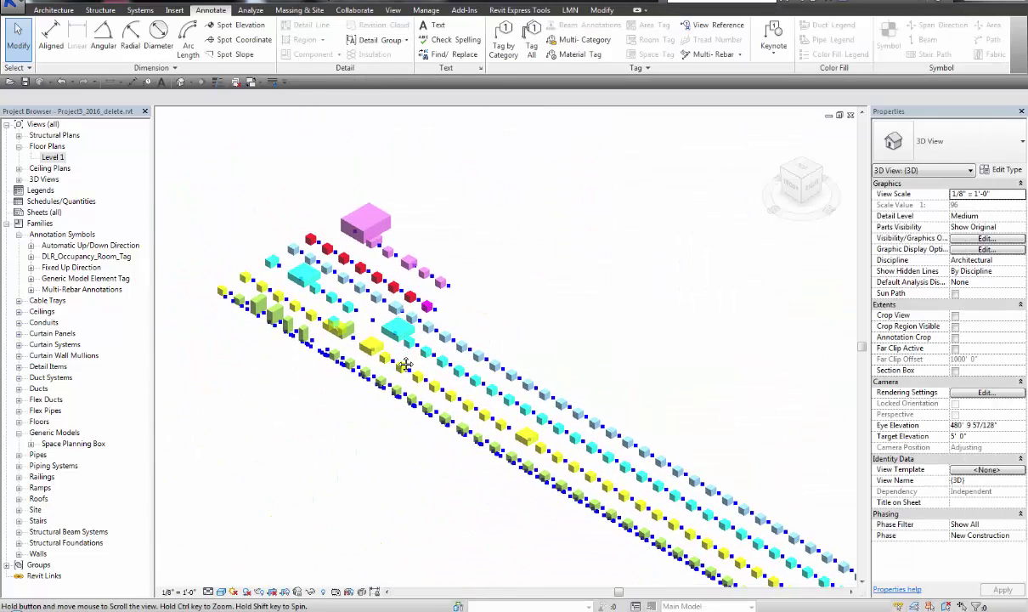
pyautogui.scroll(2, 369, 468)
pyautogui.moveTo(368, 468); pyautogui.dragTo(393, 415, button='middle')
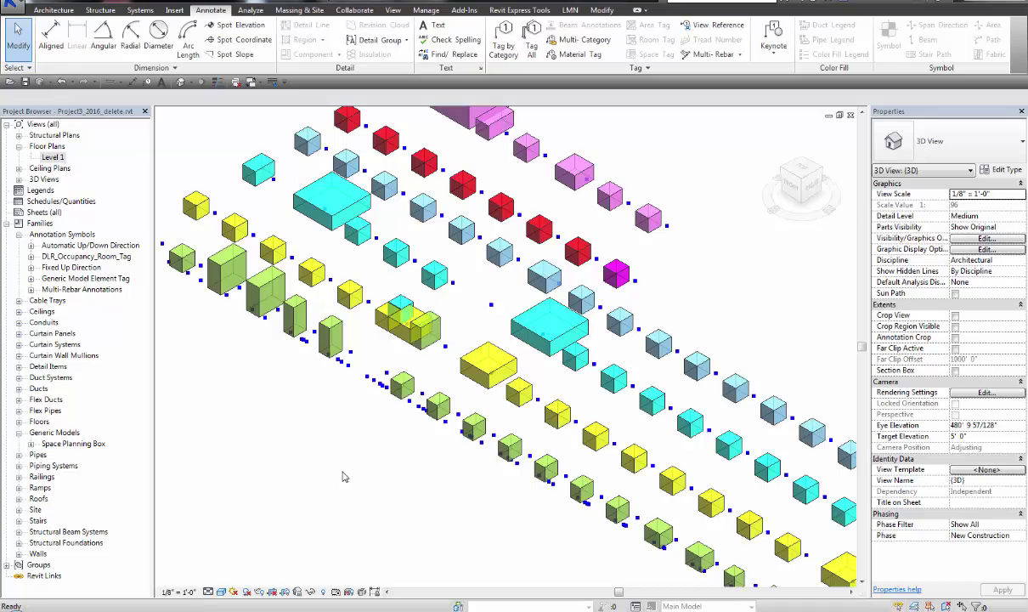
pyautogui.scroll(6, 393, 552)
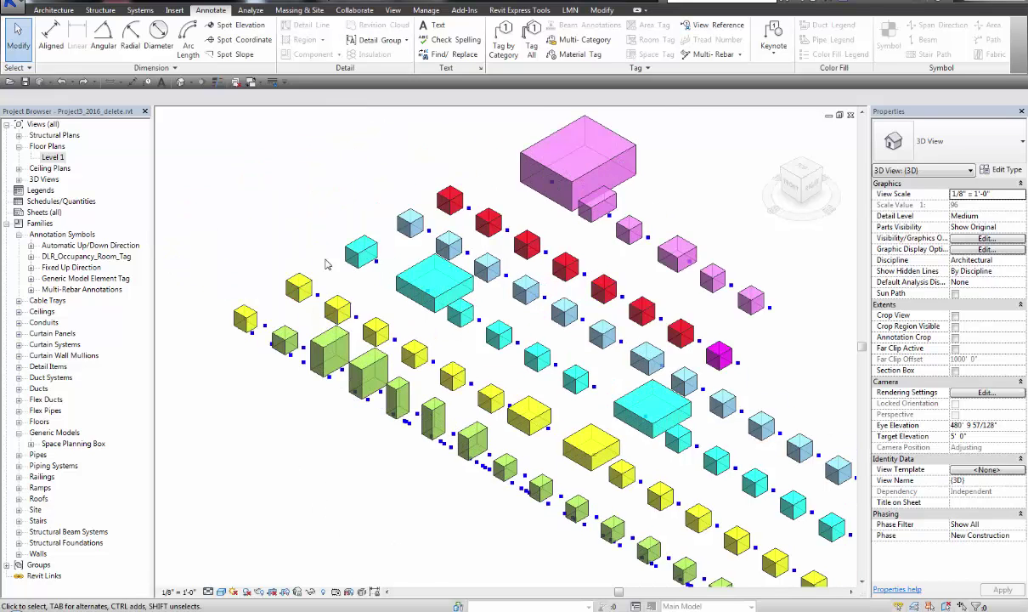
# Step: Create Basic Wall walls by picking the side faces of the cyan box at the start of the Classroom row
pyautogui.click(53, 10)
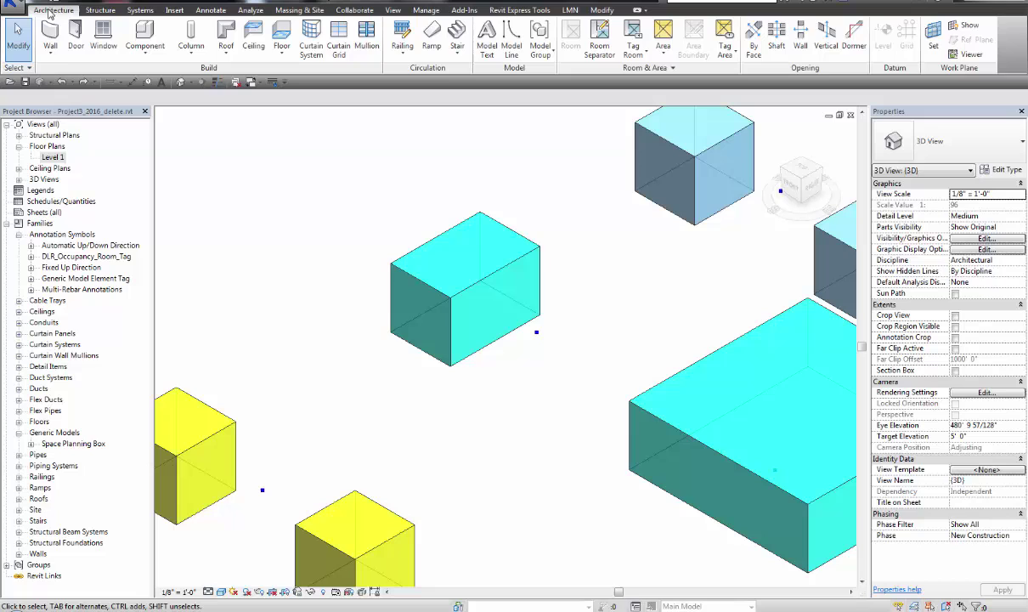
pyautogui.click(49, 33)
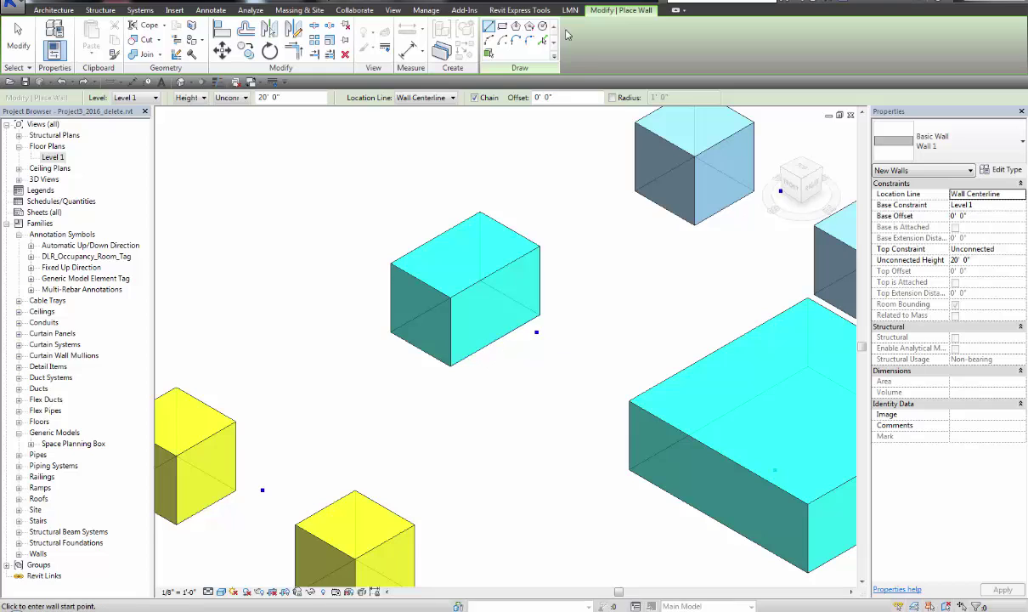
pyautogui.click(489, 52)
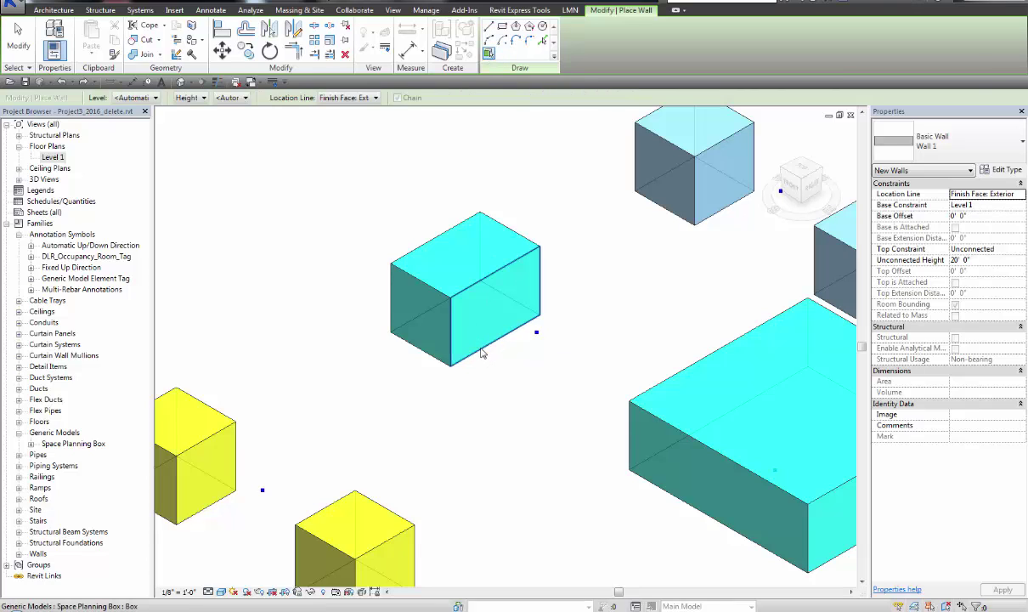
pyautogui.click(481, 350)
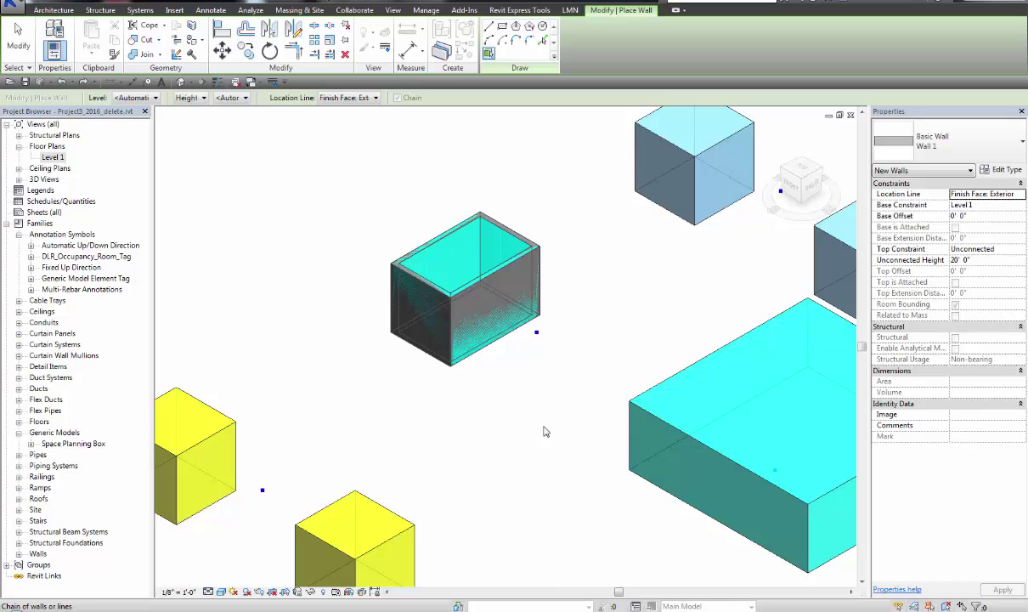
pyautogui.click(463, 299)
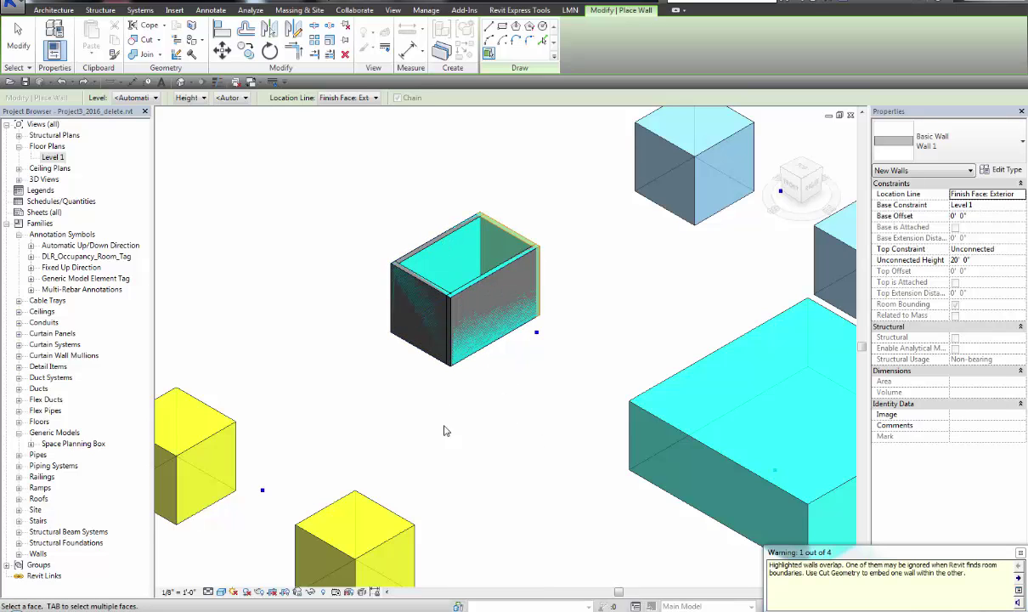
# Step: Open the Level 1 floor plan and flip the chain of four walls around the Classroom HISTORY HALL box
pyautogui.doubleClick(52, 157)
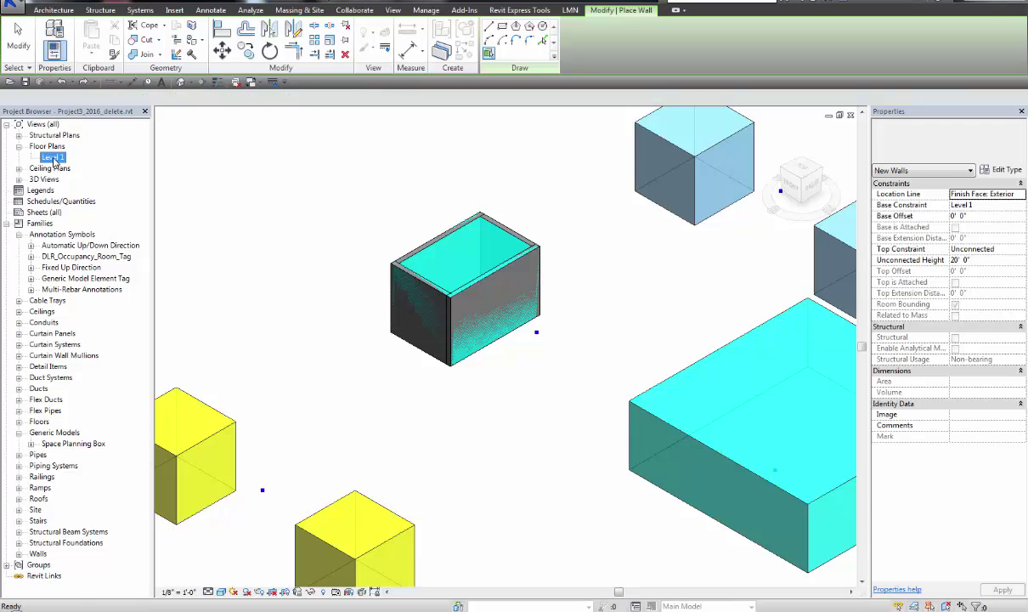
pyautogui.moveTo(459, 310); pyautogui.dragTo(754, 331, button='middle')
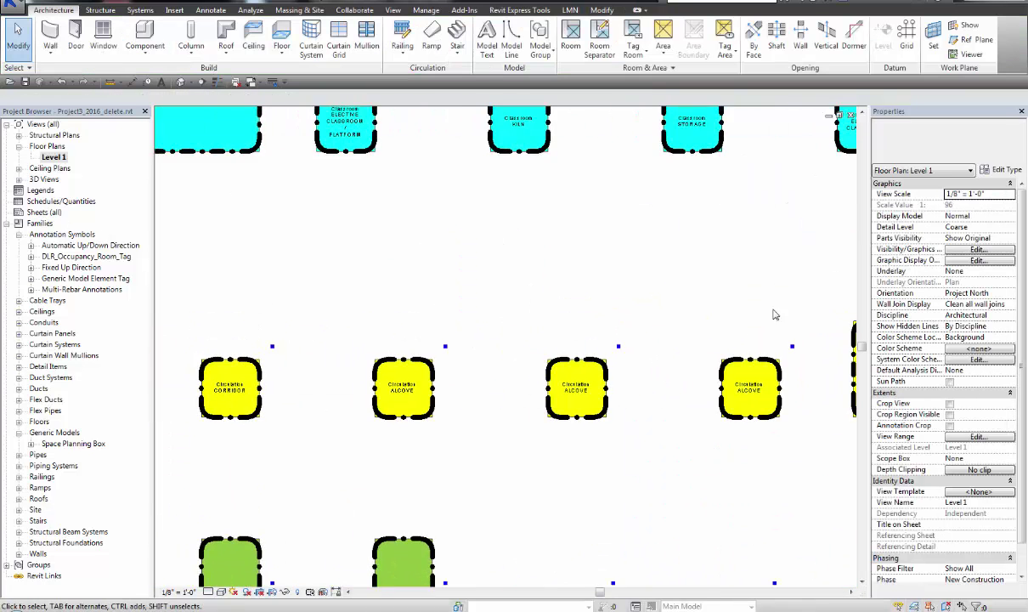
pyautogui.scroll(-1, 776, 314)
pyautogui.moveTo(531, 385); pyautogui.dragTo(803, 376, button='middle')
pyautogui.moveTo(408, 426); pyautogui.dragTo(565, 404, button='middle')
pyautogui.scroll(-4, 559, 351)
pyautogui.scroll(-2, 559, 351)
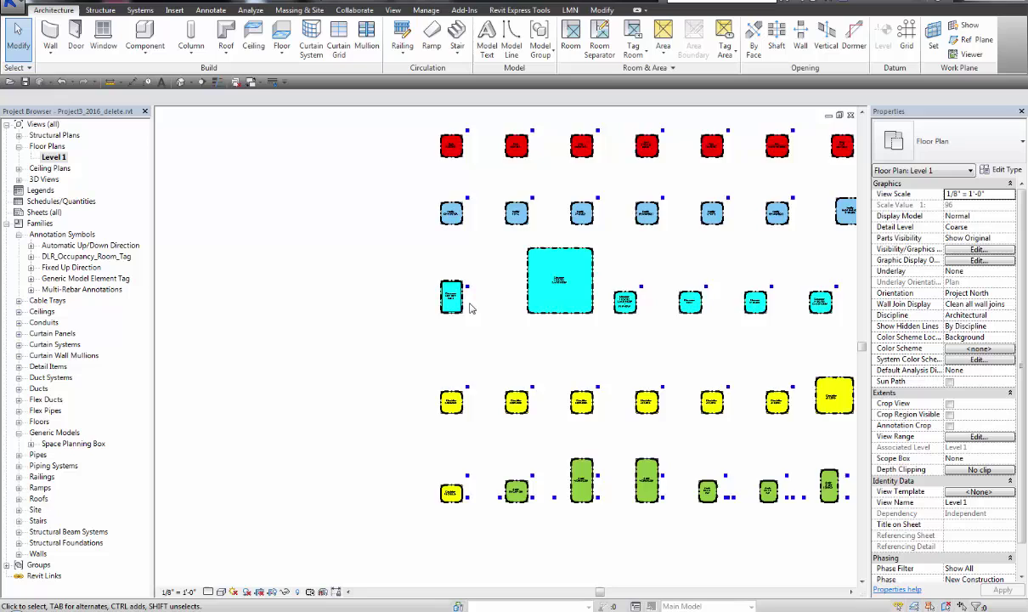
pyautogui.scroll(6, 439, 289)
pyautogui.press('Tab')
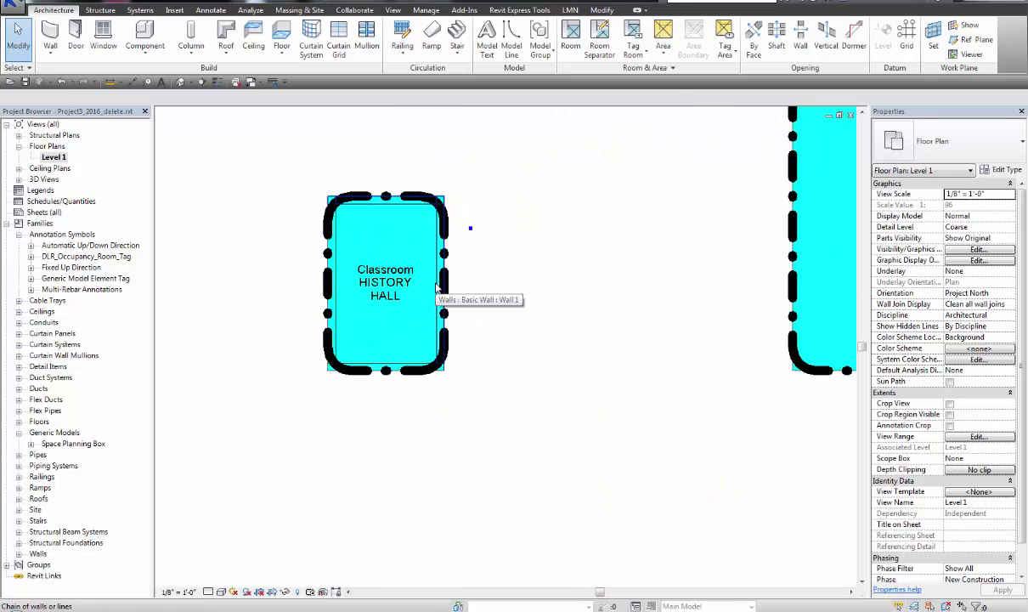
pyautogui.click(437, 284)
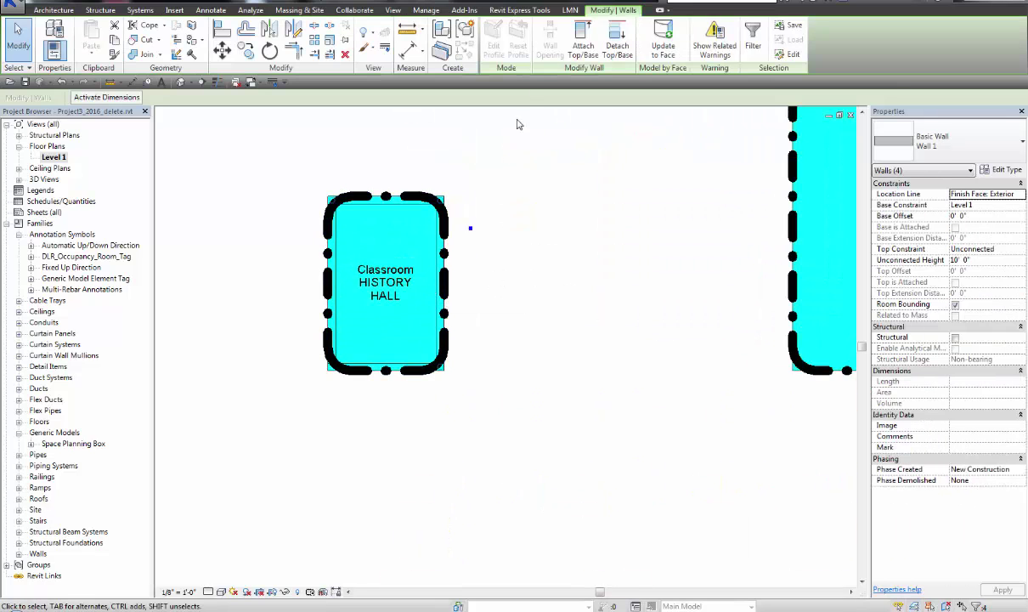
pyautogui.press('space')
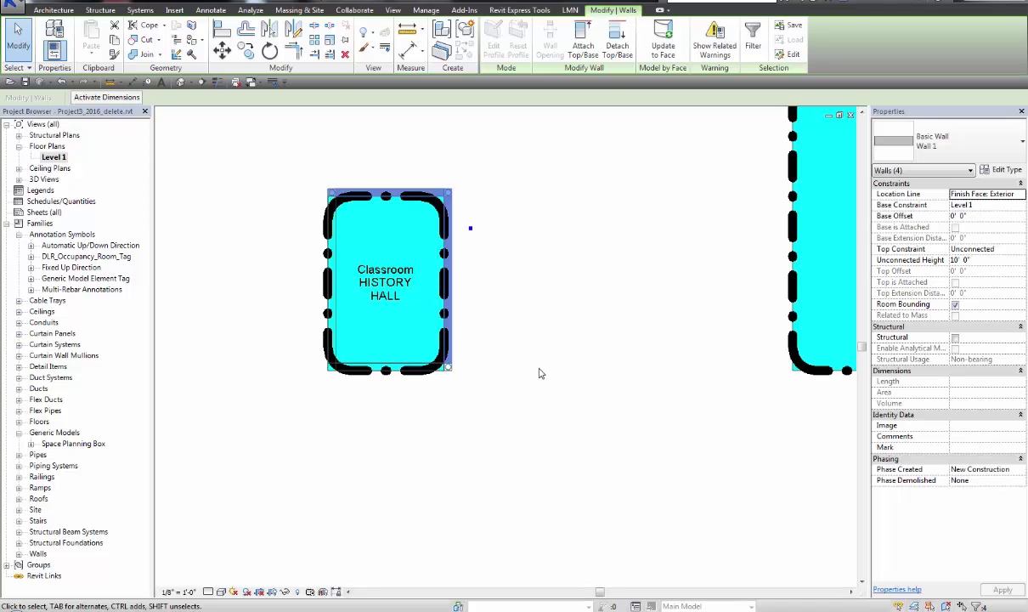
pyautogui.click(517, 319)
# Step: Place a tagged room inside the walls of the HISTORY HALL box and select its room tag
pyautogui.moveTo(458, 318); pyautogui.dragTo(465, 371, button='middle')
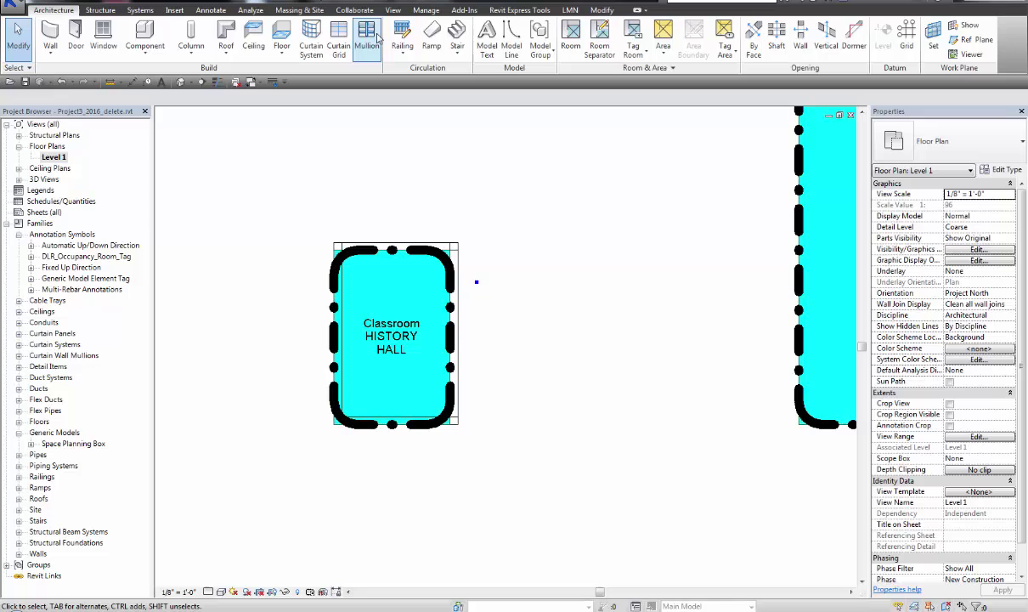
pyautogui.click(568, 43)
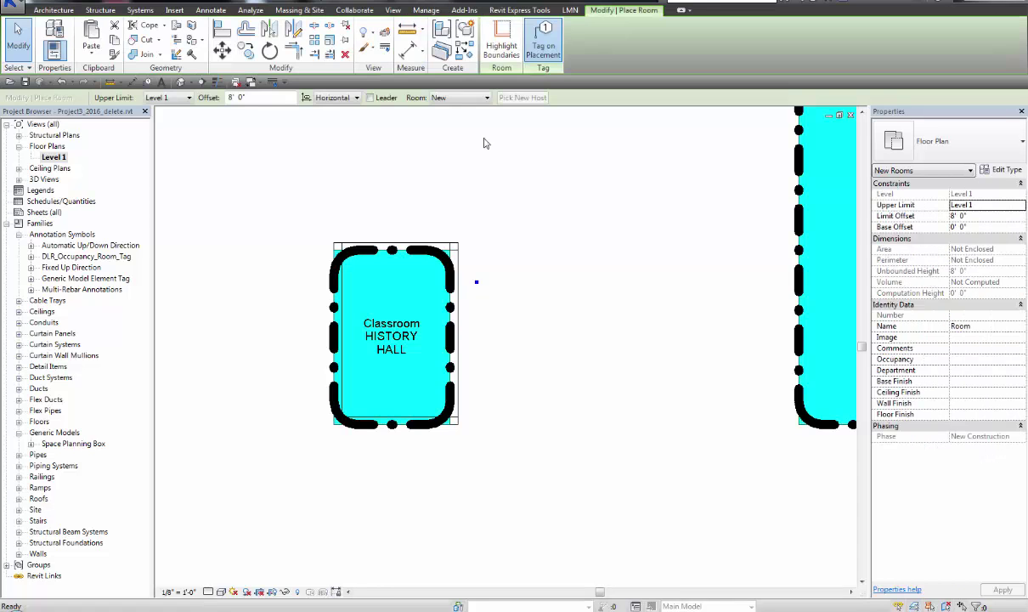
pyautogui.click(391, 306)
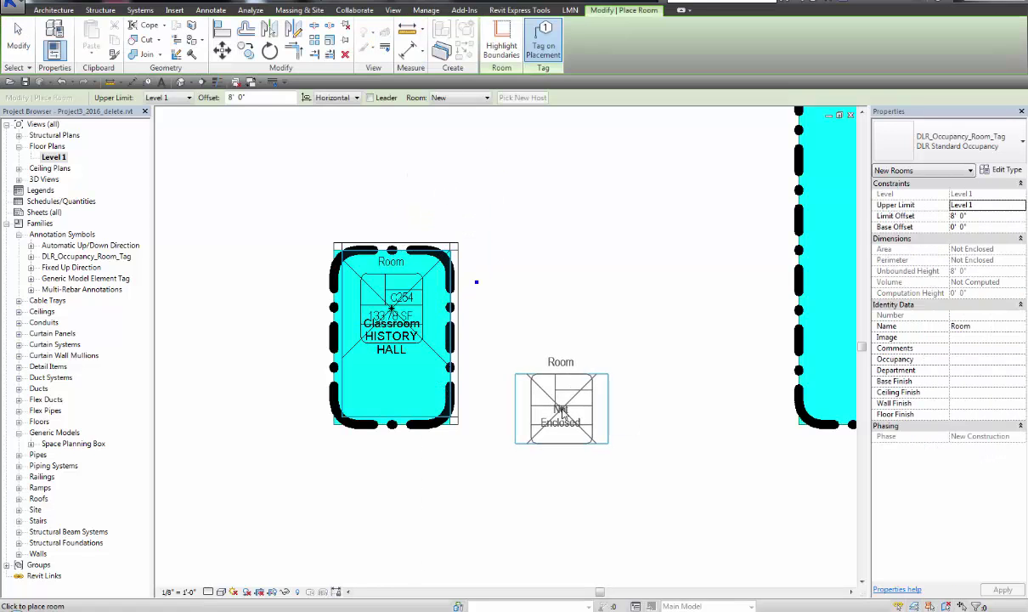
pyautogui.press('Escape')
pyautogui.press('Escape')
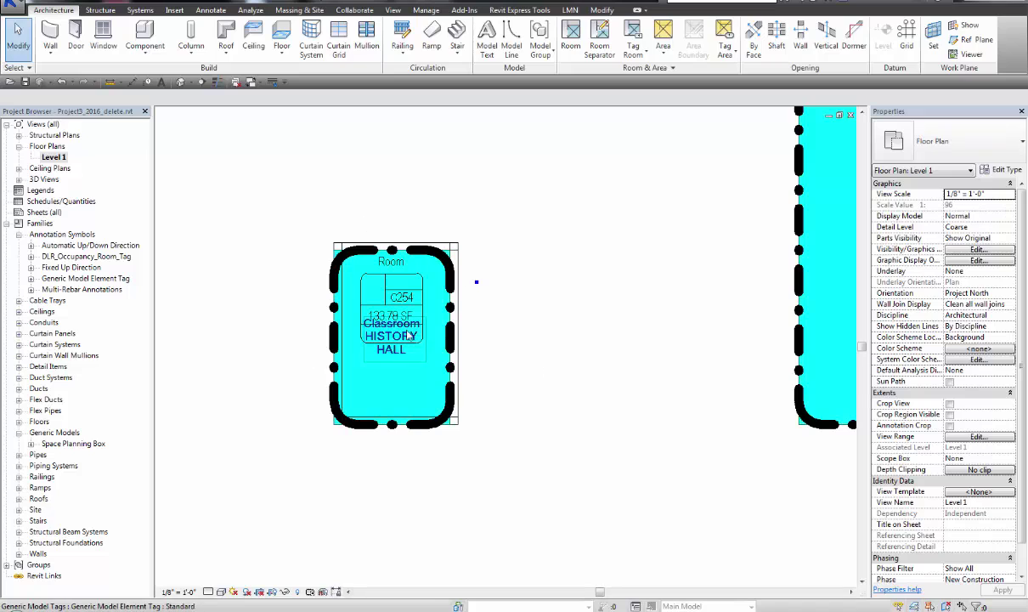
pyautogui.click(423, 301)
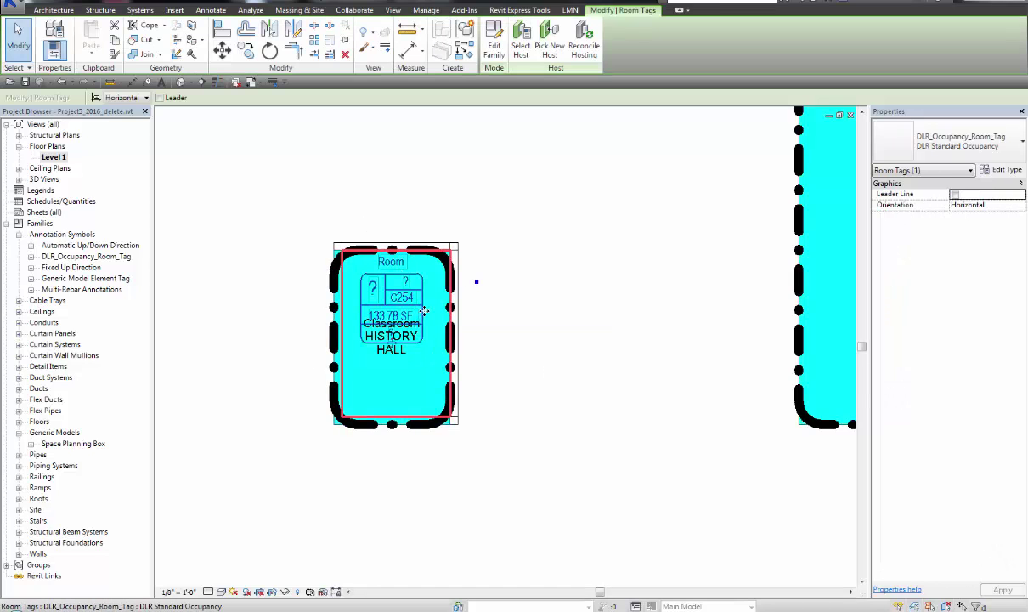
# Step: Move the room tag below the HISTORY HALL label, and undo the move together with the room and walls of that box
pyautogui.moveTo(399, 289); pyautogui.dragTo(372, 365)
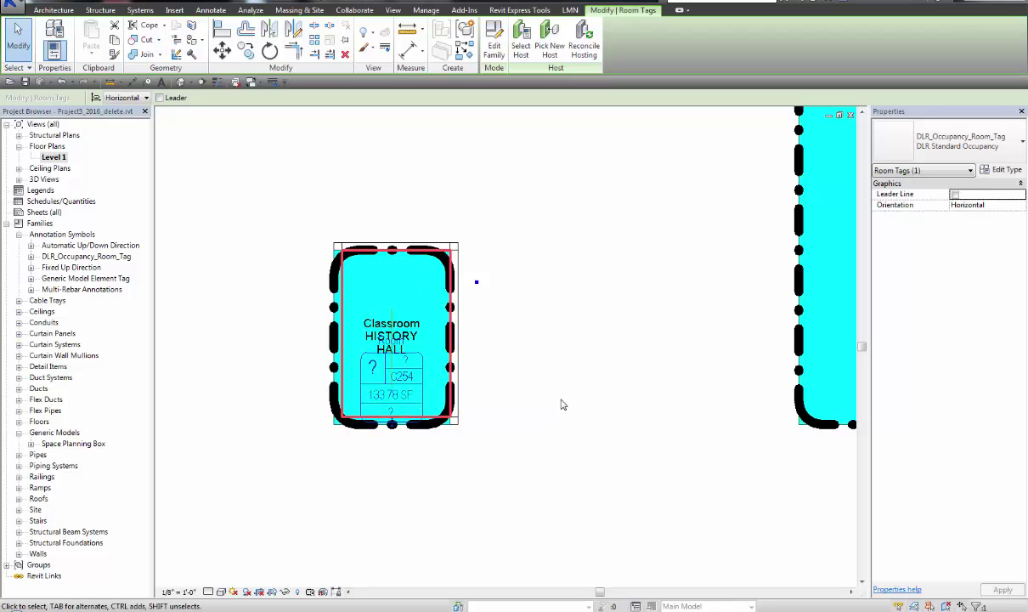
pyautogui.hotkey('ctrl', 'z')
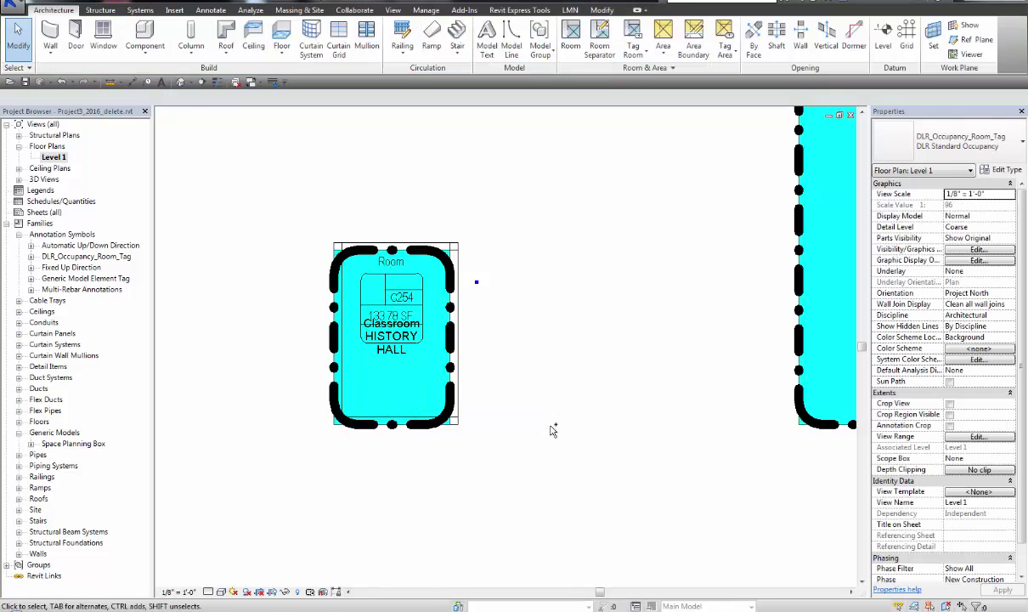
pyautogui.hotkey('ctrl', 'z')
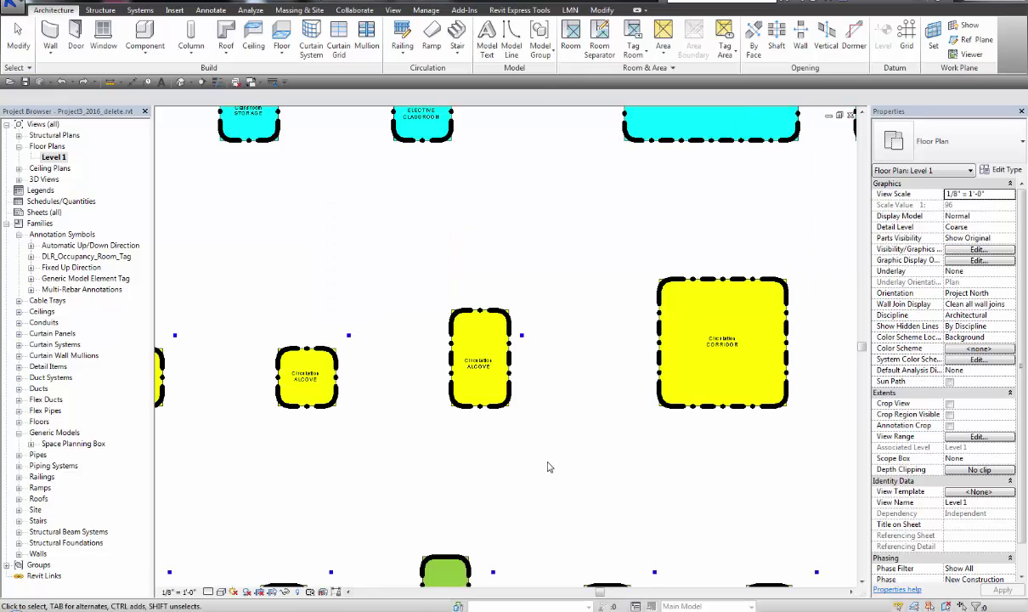
# Step: Close the Level 1 floor plan and look along the full rows of colored space planning boxes in the 3D view
pyautogui.scroll(-2, 429, 302)
pyautogui.click(850, 115)
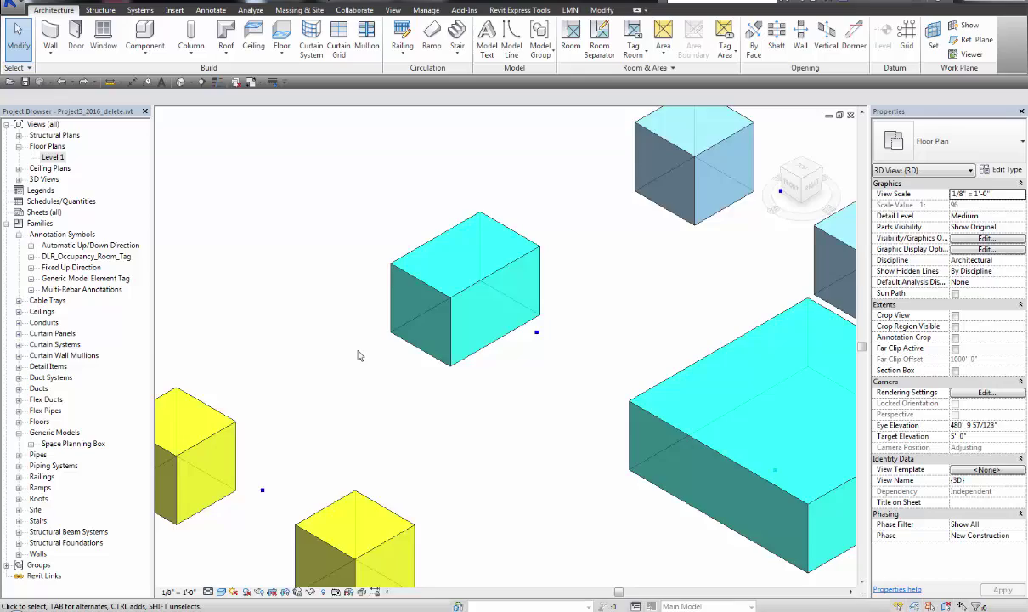
pyautogui.scroll(-7, 358, 355)
pyautogui.moveTo(468, 412); pyautogui.dragTo(317, 253, button='middle')
pyautogui.keyDown('shift'); pyautogui.moveTo(390, 504); pyautogui.dragTo(447, 235, button='middle'); pyautogui.keyUp('shift')
pyautogui.scroll(-2, 612, 455)
pyautogui.moveTo(613, 454); pyautogui.dragTo(423, 450, button='middle')
pyautogui.moveTo(567, 444); pyautogui.dragTo(367, 498, button='middle')
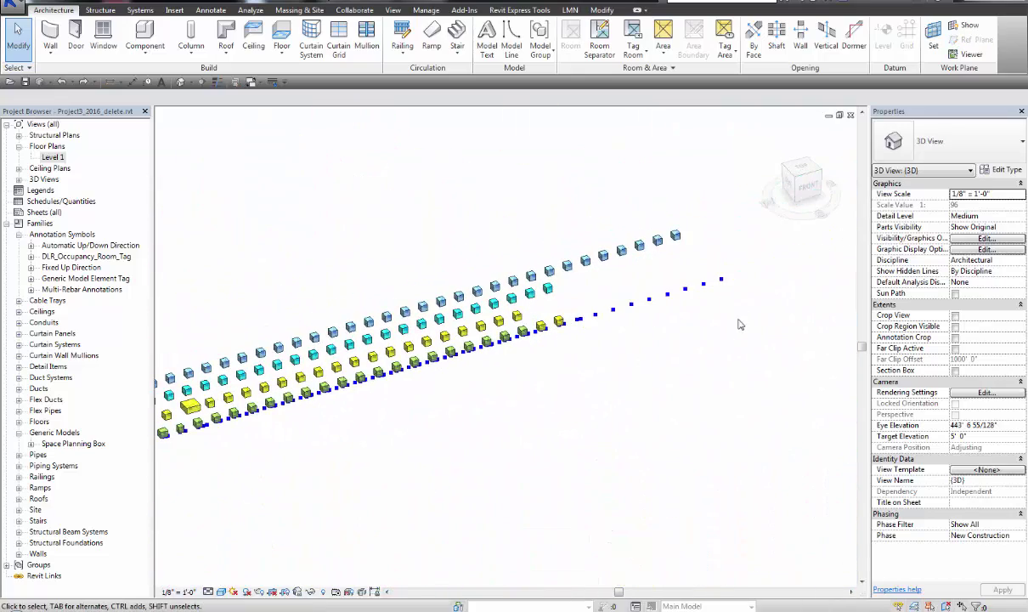
pyautogui.moveTo(734, 271); pyautogui.dragTo(554, 338)
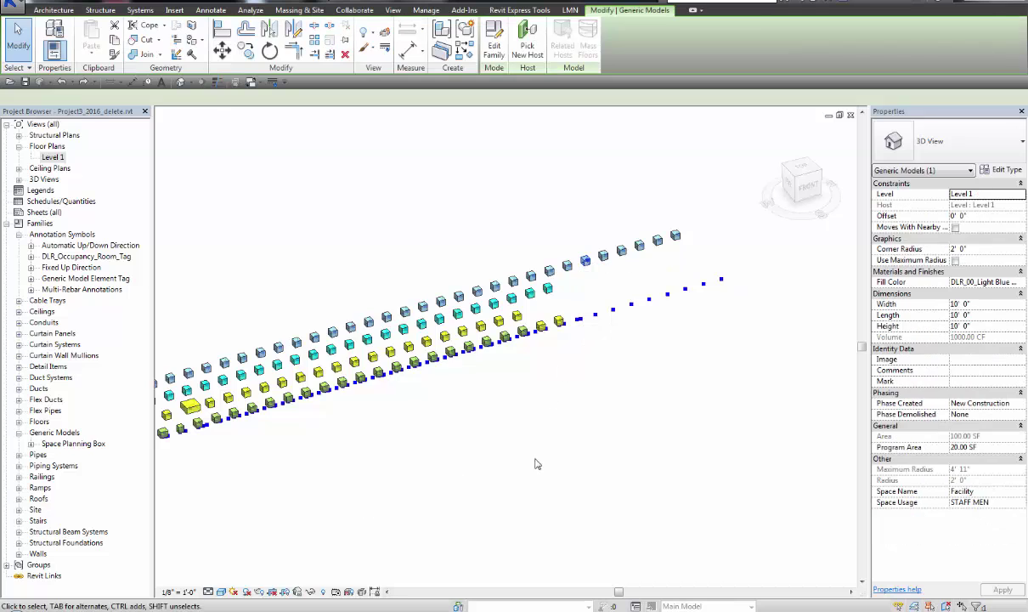
pyautogui.click(786, 278)
pyautogui.moveTo(597, 287); pyautogui.dragTo(771, 239, button='middle')
pyautogui.moveTo(347, 525); pyautogui.dragTo(572, 486, button='middle')
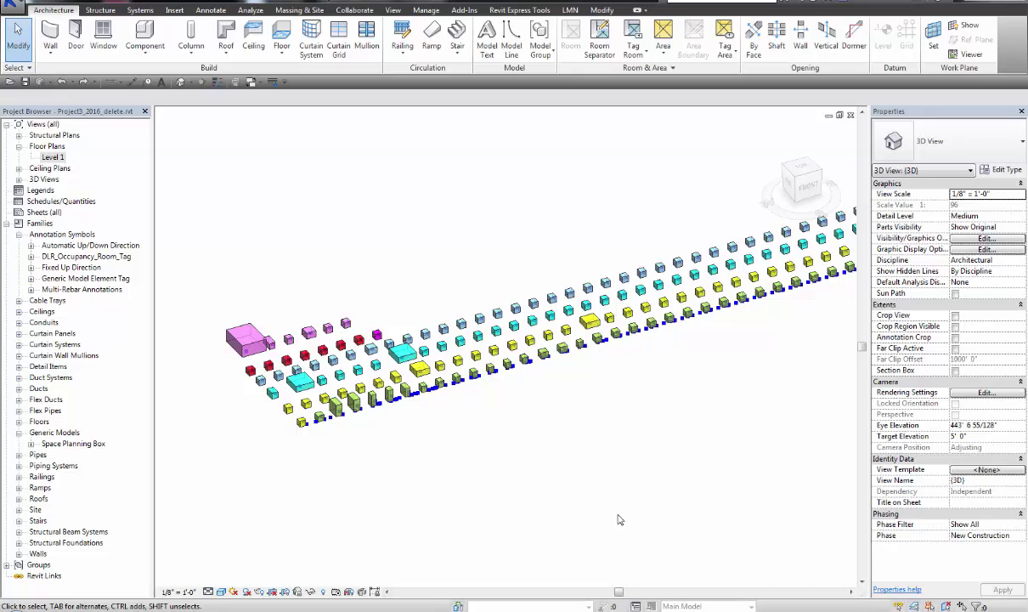
# Step: Switch to the Room Schedule workbook in Excel and review the room rows of the Departments sheet up to the header row
pyautogui.hotkey('alt', 'Tab')
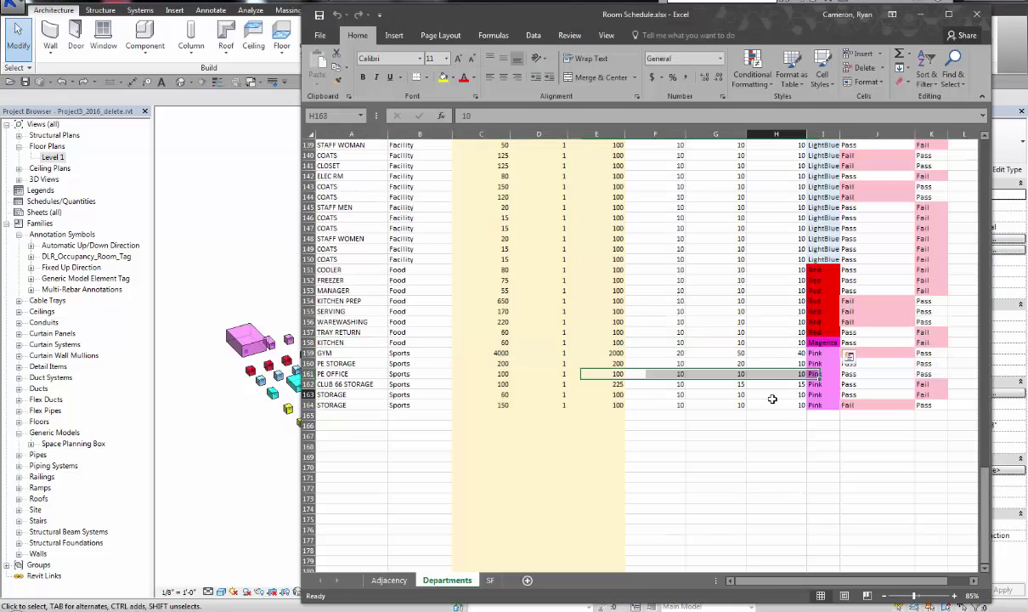
pyautogui.scroll(19, 701, 400)
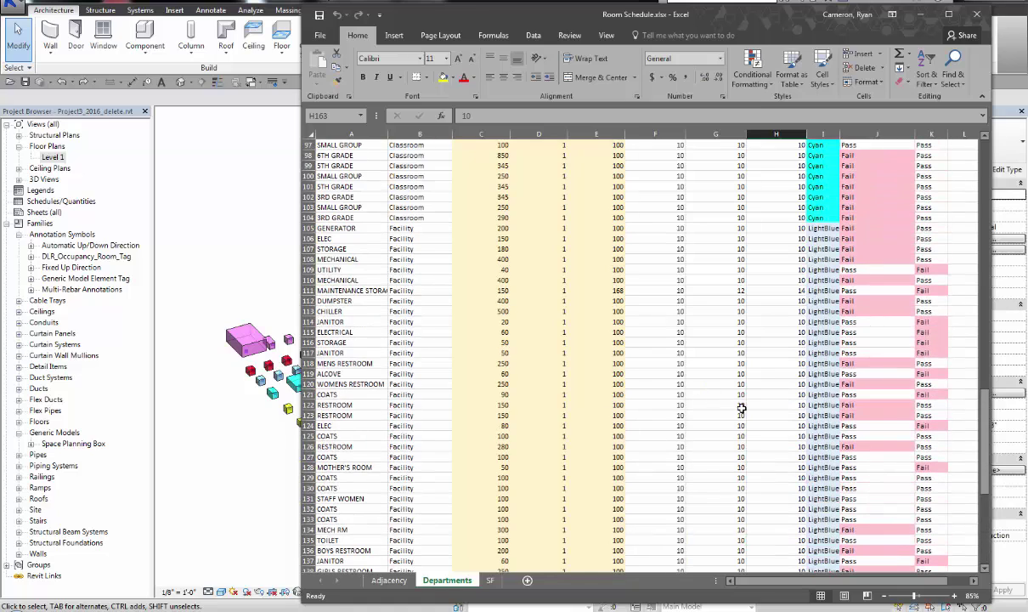
pyautogui.scroll(7, 750, 370)
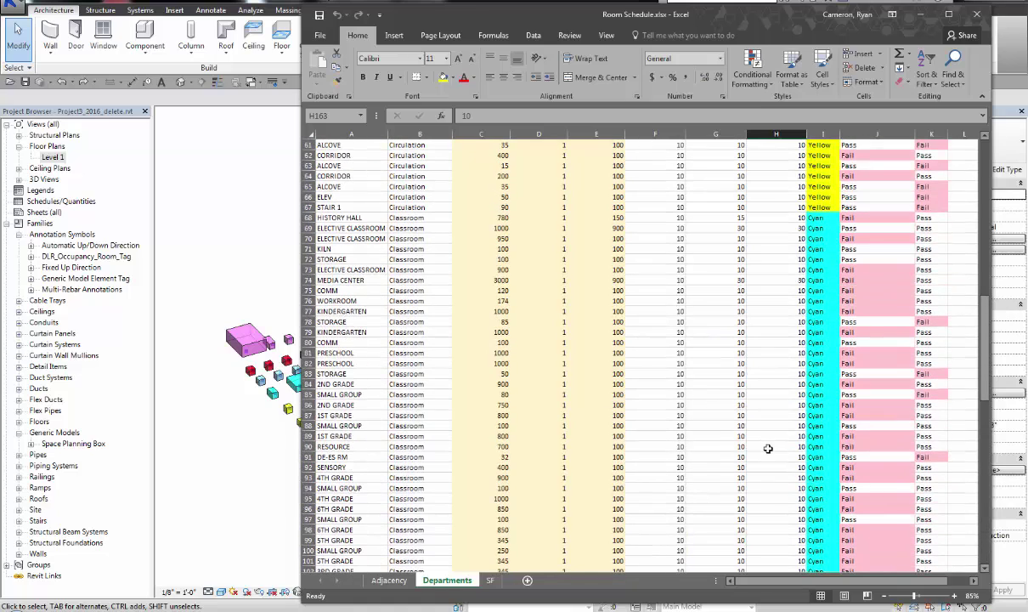
pyautogui.moveTo(690, 392); pyautogui.dragTo(340, 394)
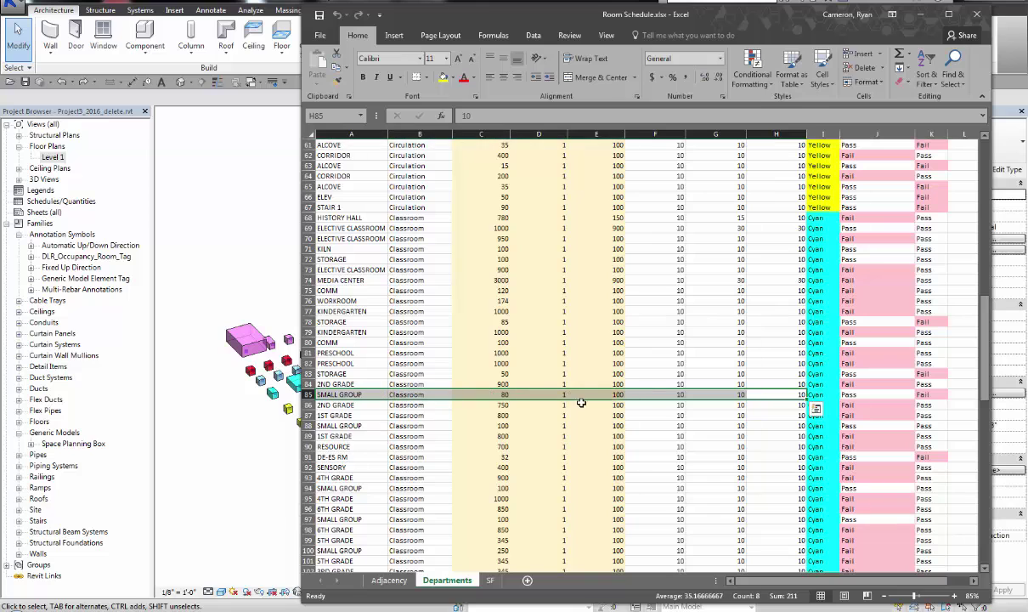
pyautogui.click(758, 395)
pyautogui.scroll(9, 757, 424)
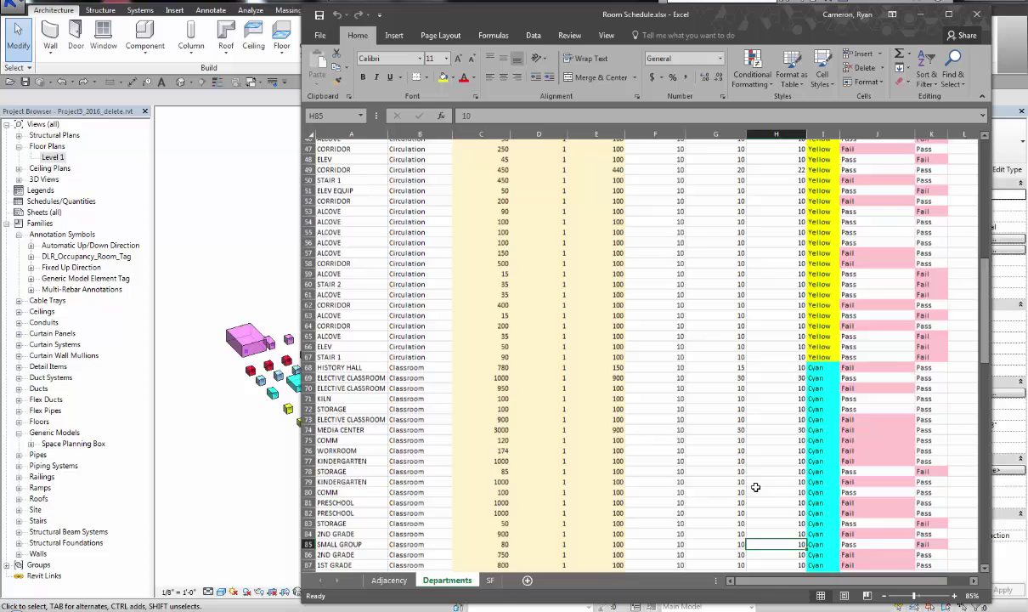
pyautogui.scroll(11, 712, 318)
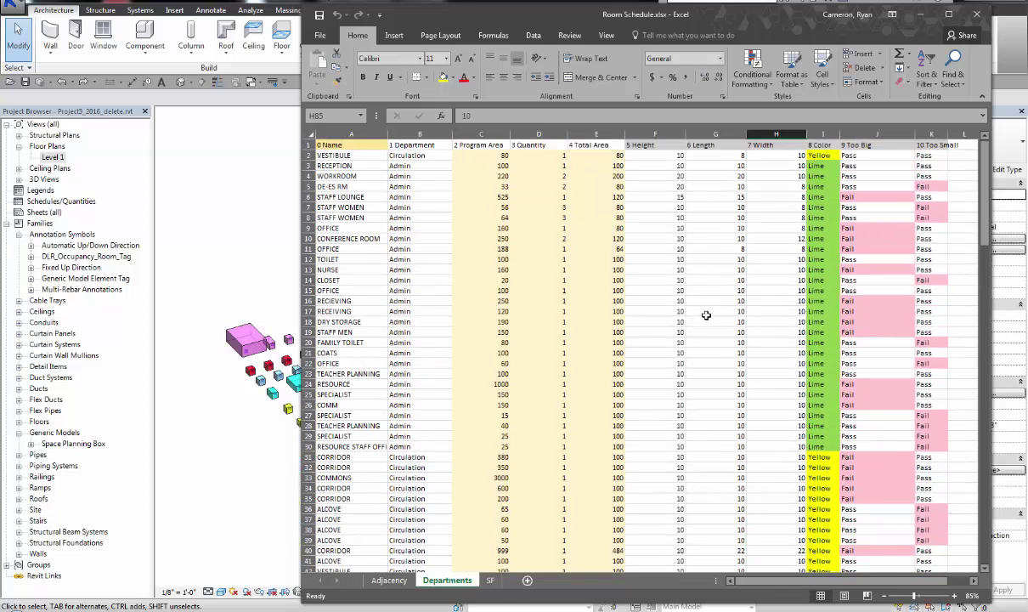
# Step: Move the workbook aside and select the large yellow Circulation CORRIDOR box in the Revit 3D view to read its properties
pyautogui.moveTo(536, 23); pyautogui.dragTo(1027, 38)
pyautogui.click(623, 454)
pyautogui.scroll(5, 340, 399)
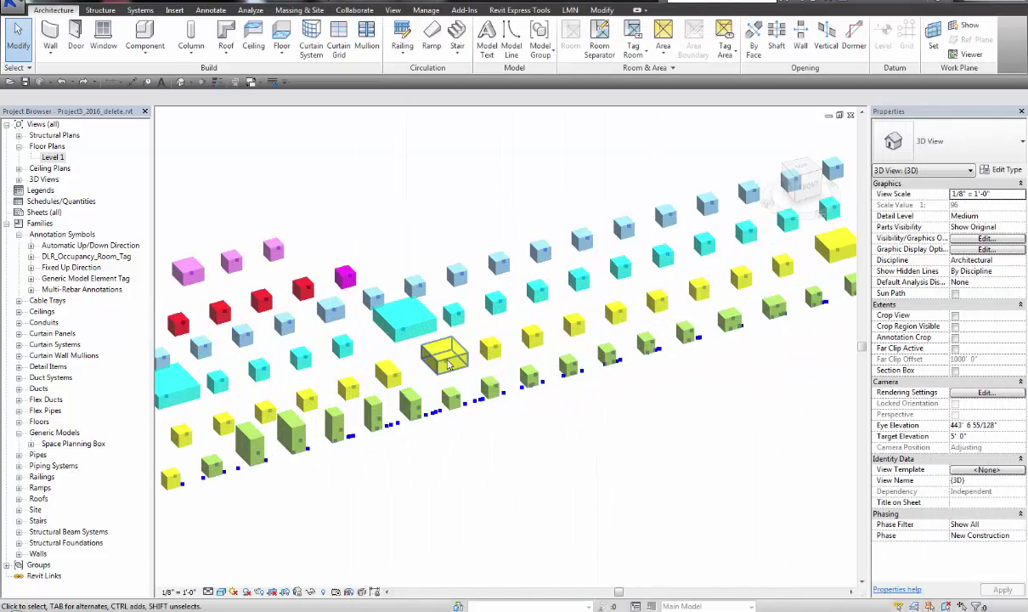
pyautogui.click(445, 357)
pyautogui.scroll(4, 502, 383)
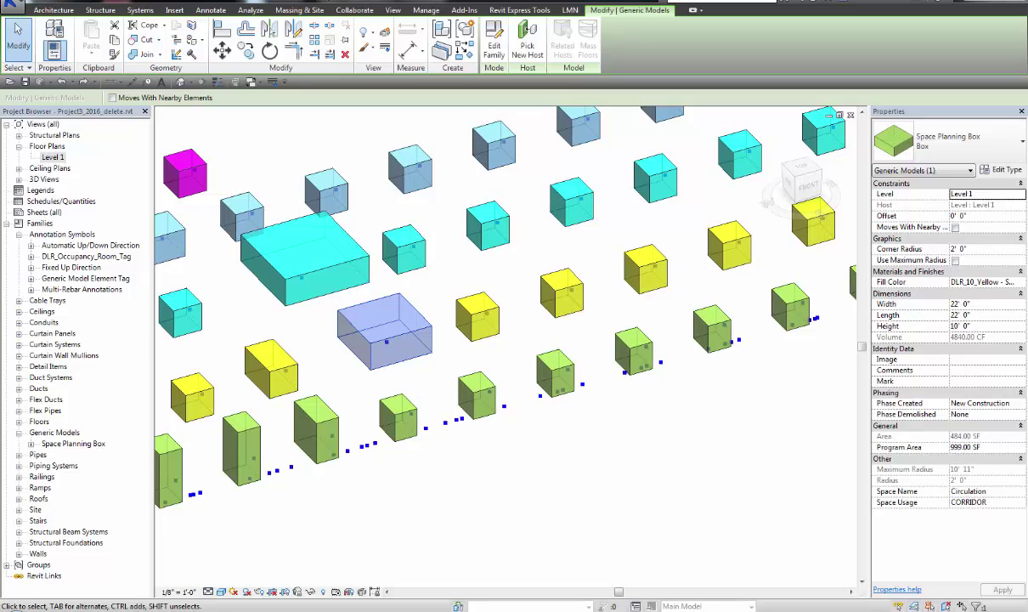
# Step: Bring the workbook back beside the model and set Length and Width of the CORRIDOR in row 40 to 10
pyautogui.moveTo(1027, 39); pyautogui.dragTo(844, 11)
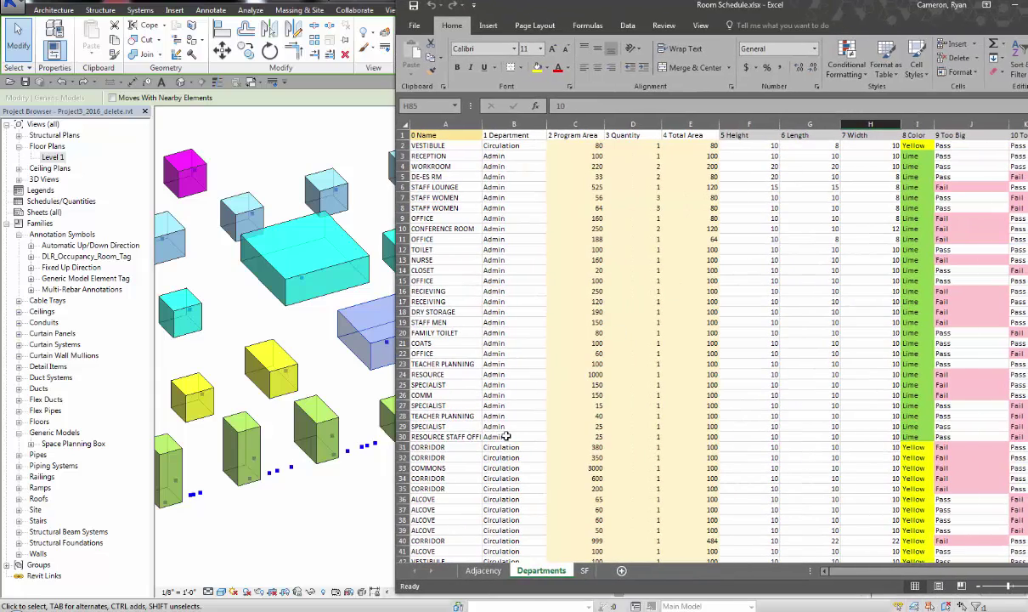
pyautogui.click(450, 489)
pyautogui.scroll(-5, 593, 395)
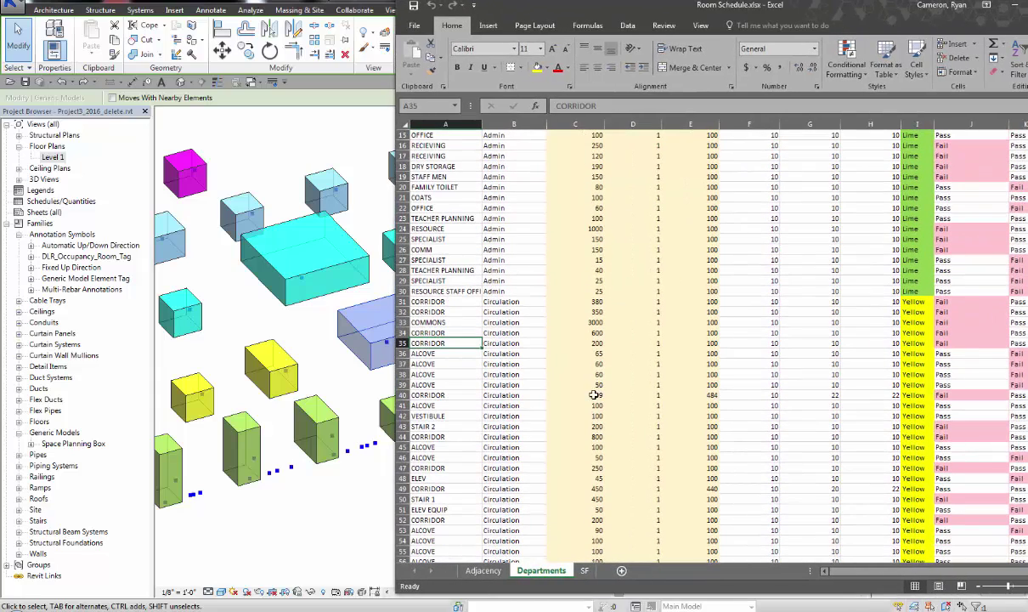
pyautogui.moveTo(594, 395); pyautogui.dragTo(711, 396)
pyautogui.click(817, 393)
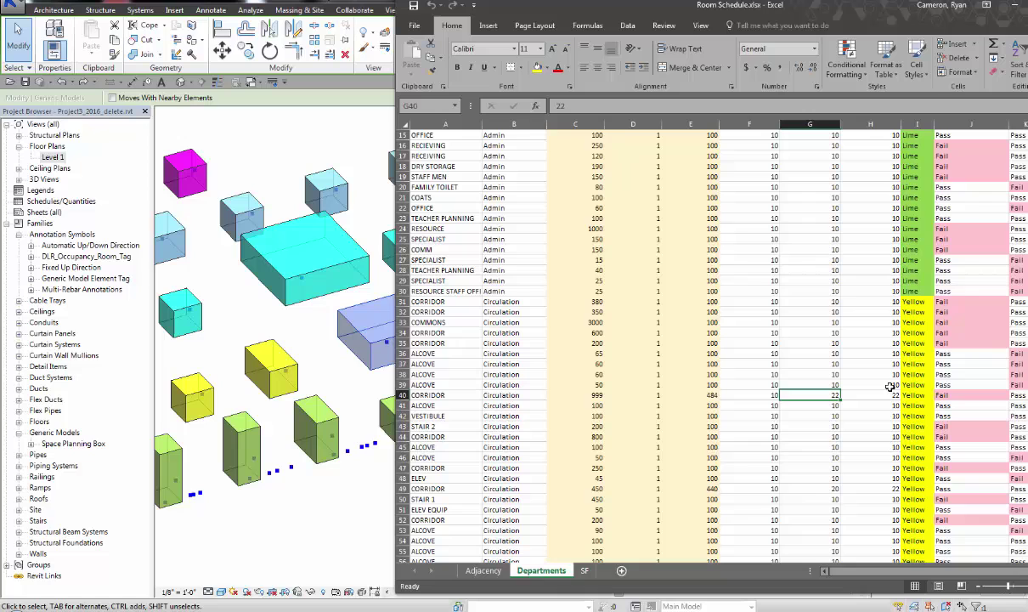
pyautogui.write('10')
pyautogui.click(853, 394)
pyautogui.write('10')
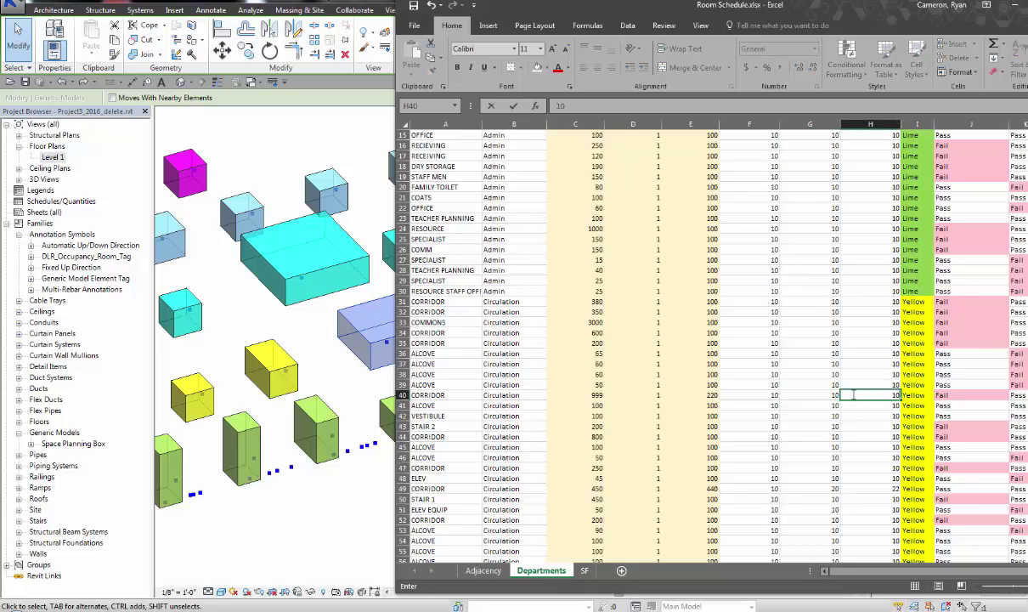
pyautogui.click(826, 395)
pyautogui.moveTo(583, 6); pyautogui.dragTo(670, 7)
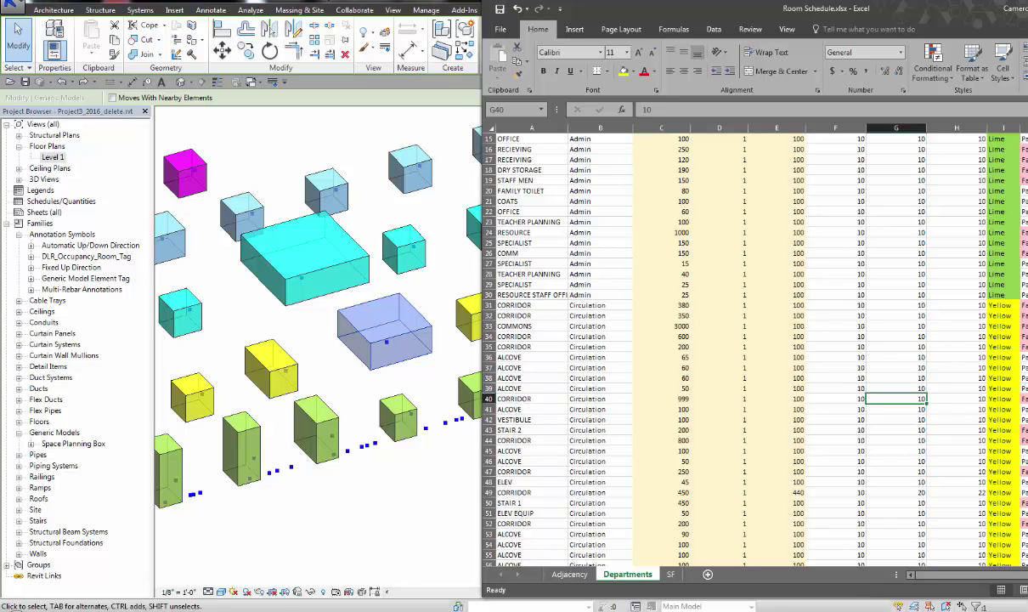
# Step: Switch to the 3D Room Programming graph in Dynamo, place it beside the Revit view, and run it to update the boxes
pyautogui.click(146, 611)
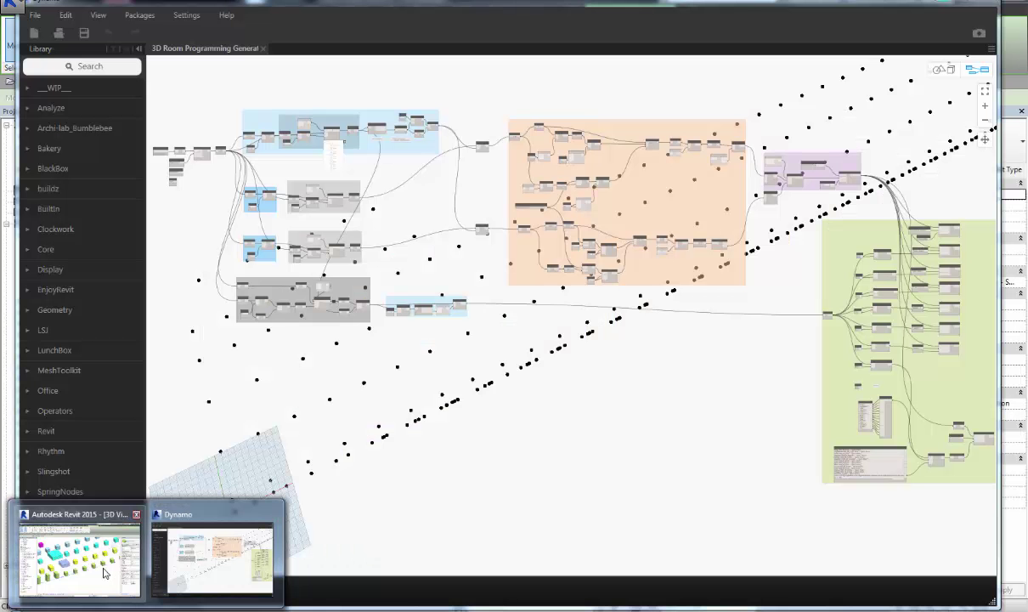
pyautogui.click(106, 574)
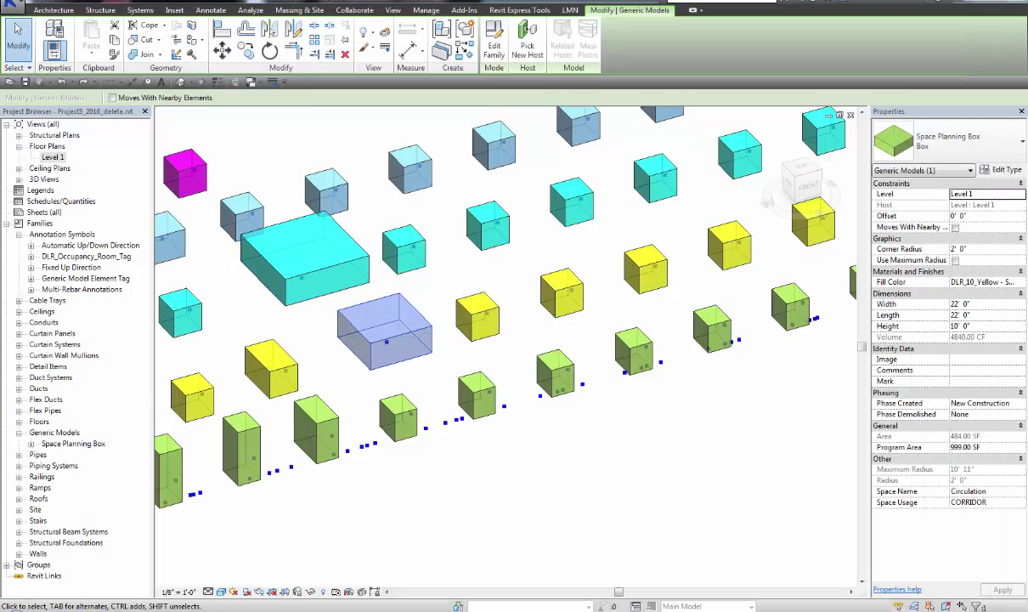
pyautogui.moveTo(144, 605)
pyautogui.click(181, 530)
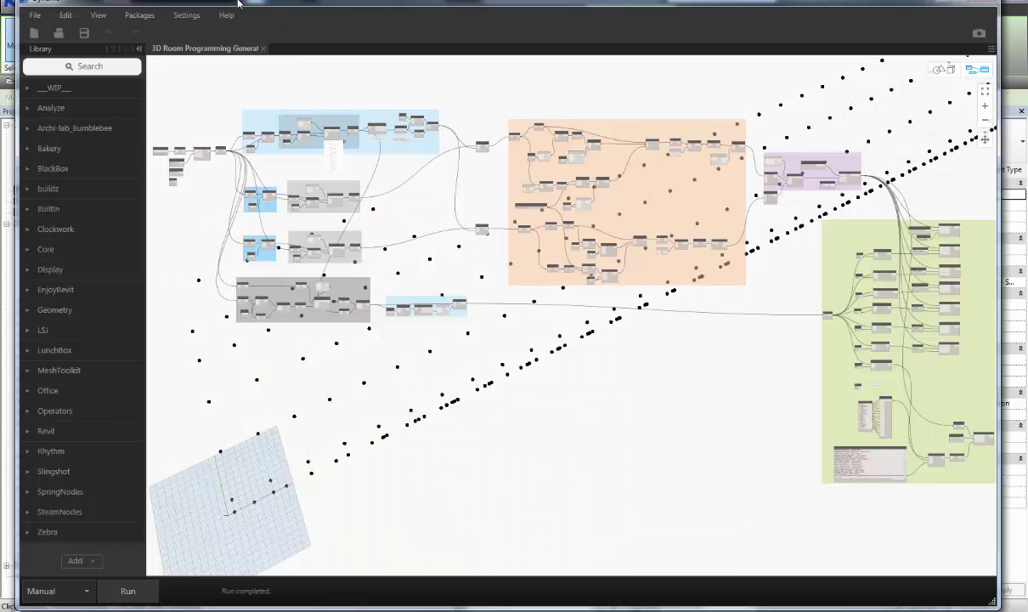
pyautogui.moveTo(240, 3); pyautogui.dragTo(907, 7)
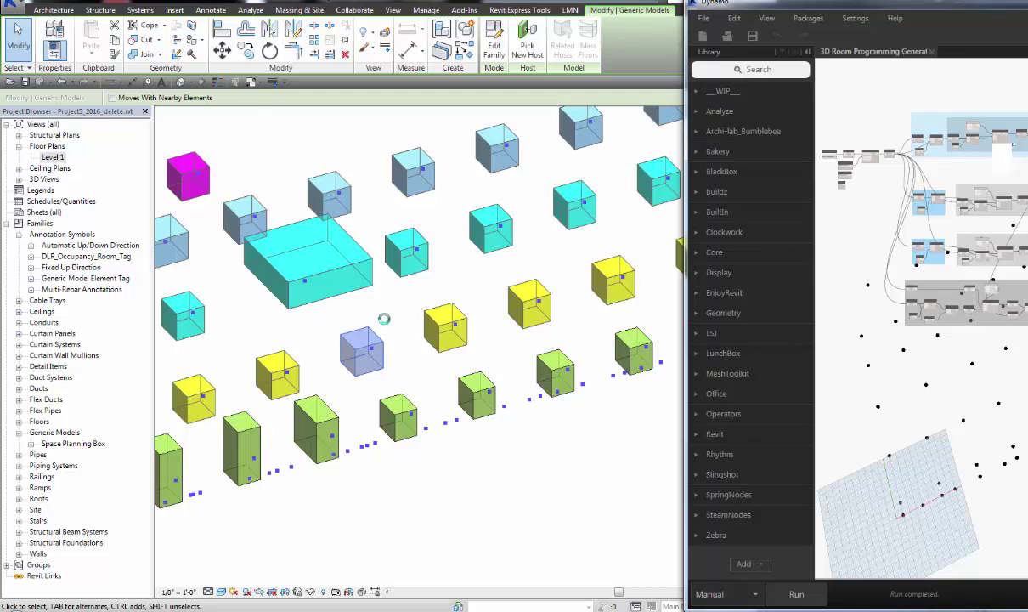
# Step: Deselect the corridor box and check the updated yellow Circulation row in the 3D view
pyautogui.click(426, 551)
pyautogui.scroll(-2, 515, 464)
pyautogui.moveTo(514, 464); pyautogui.dragTo(390, 455, button='middle')
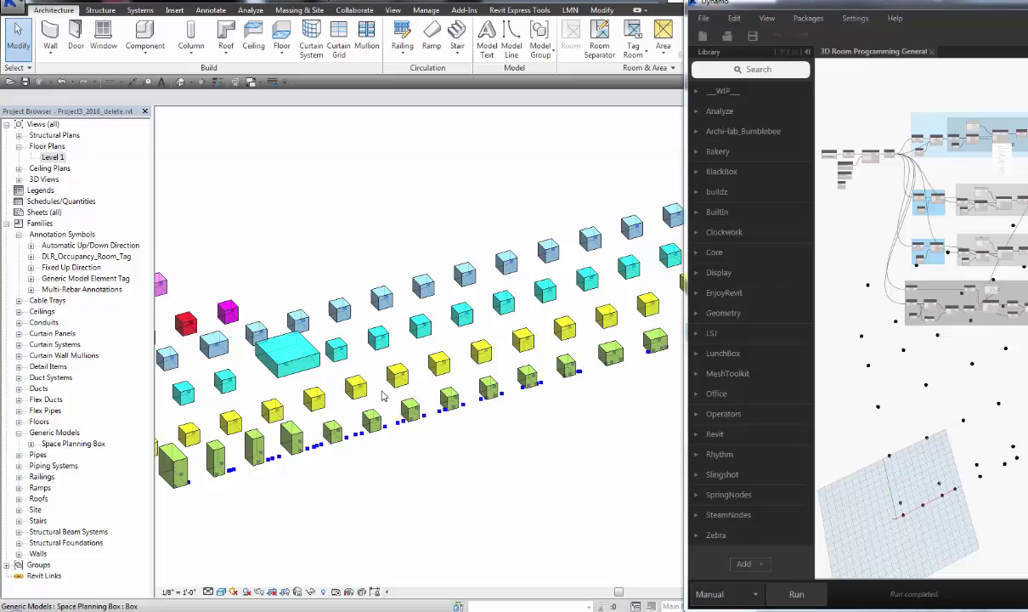
# Step: Return to the Room Schedule workbook and examine the Pass/Fail checks in the Too Big column from row 40 up to row 6
pyautogui.hotkey('alt', 'Tab')
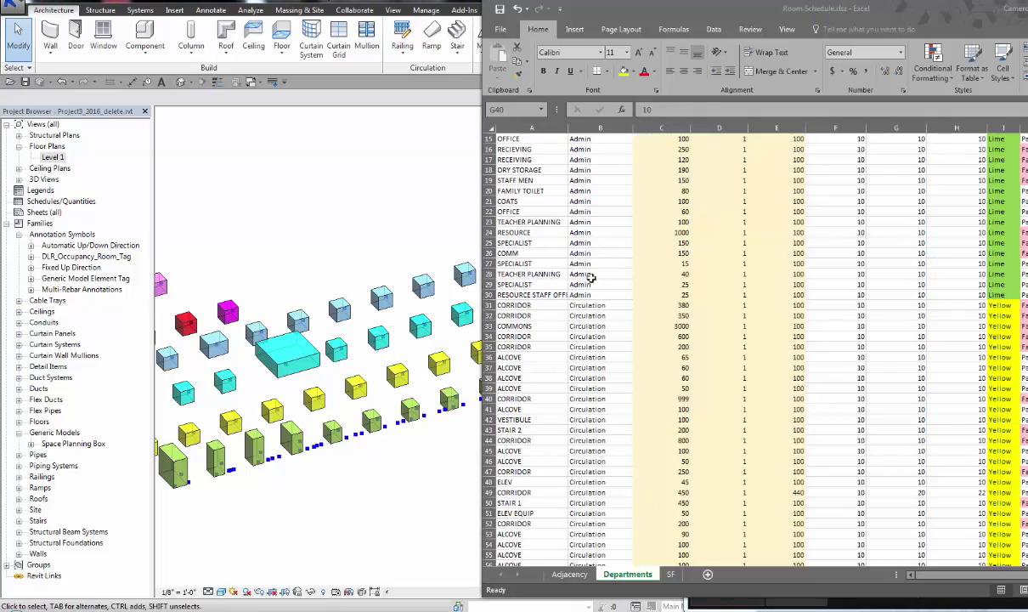
pyautogui.moveTo(812, 12); pyautogui.dragTo(540, 40)
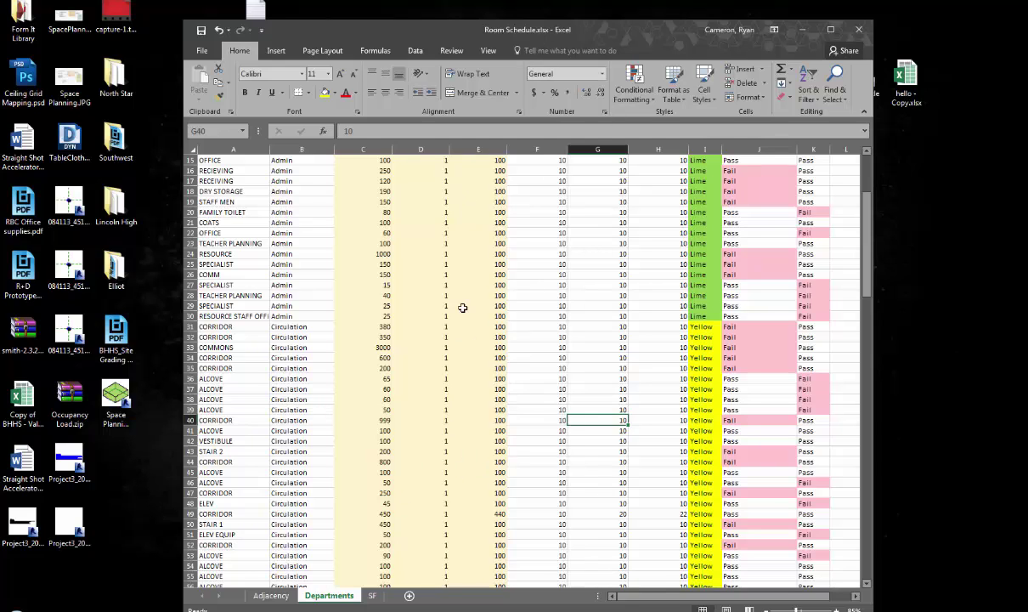
pyautogui.click(92, 610)
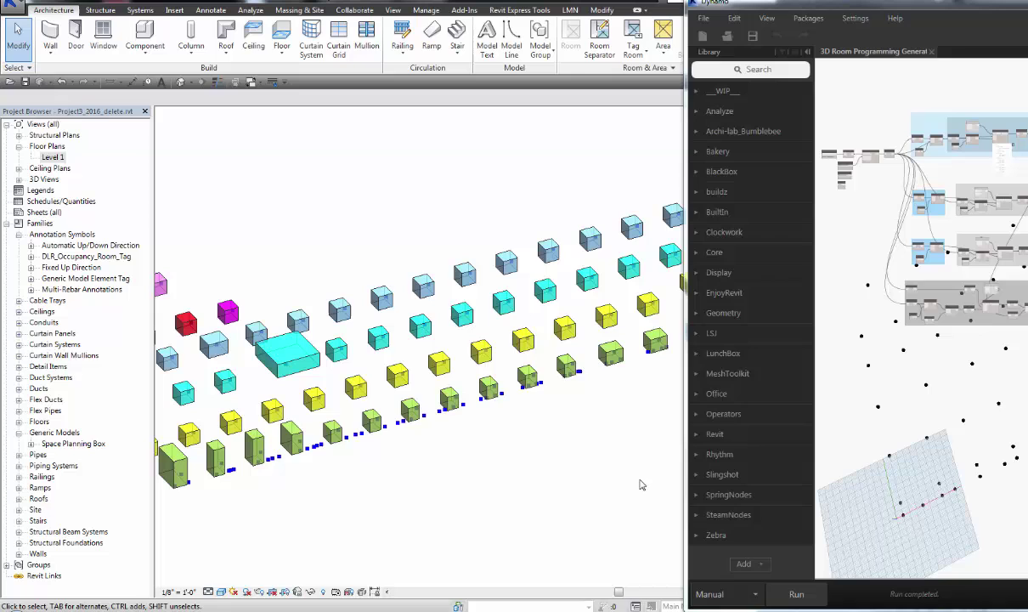
pyautogui.click(613, 609)
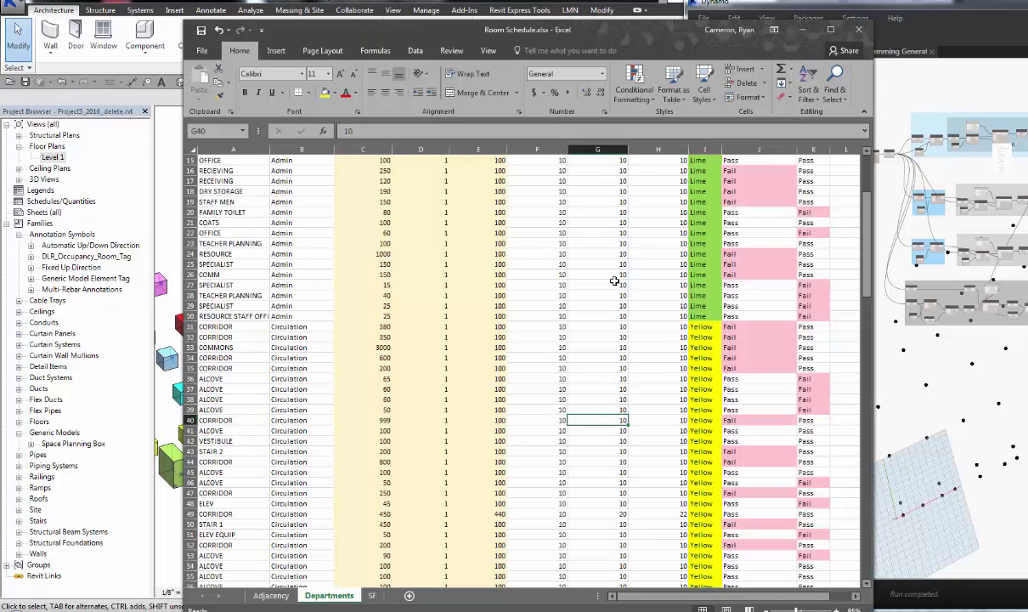
pyautogui.scroll(5, 582, 268)
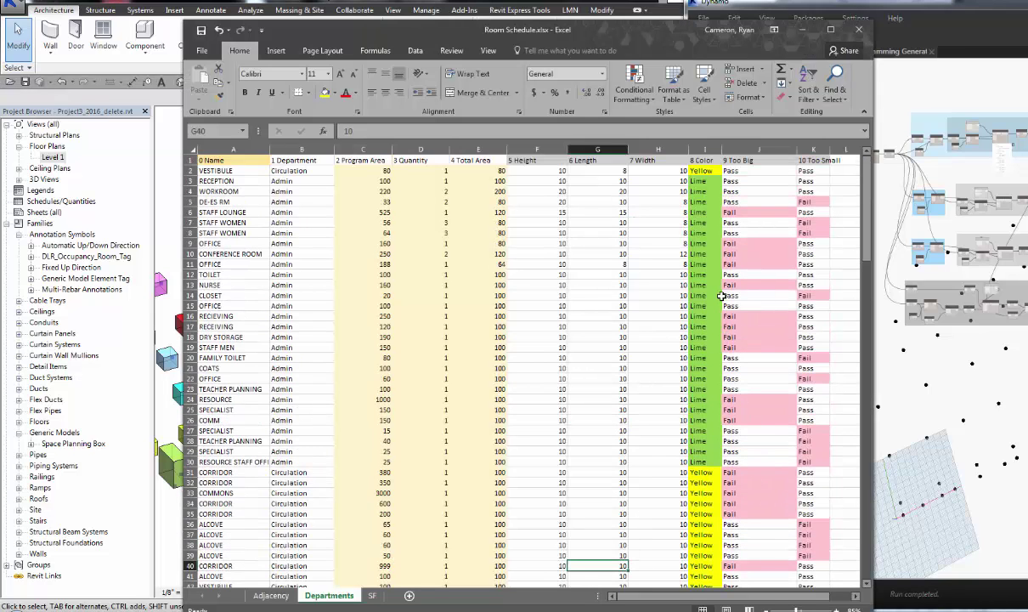
pyautogui.moveTo(759, 565); pyautogui.dragTo(759, 211)
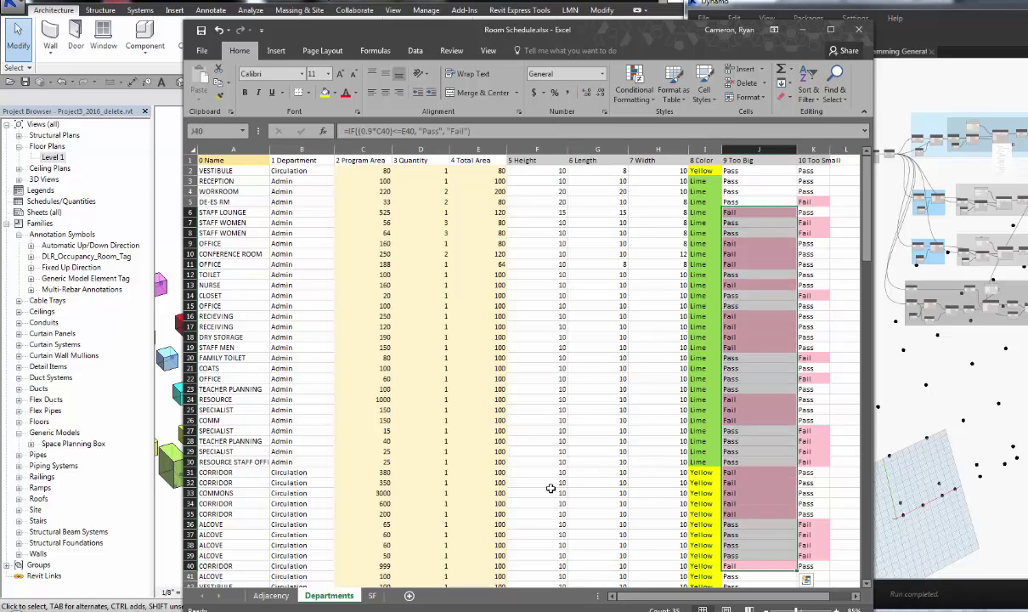
pyautogui.click(525, 481)
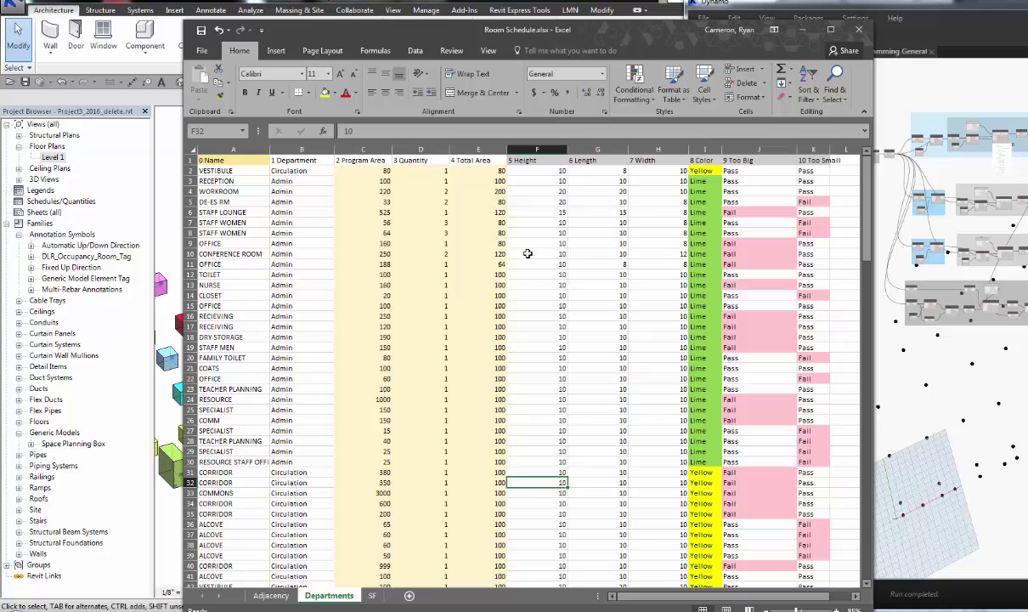
# Step: Minimize the workbook, bring the Dynamo window back into full view, and look over the graph's node groups back to its start
pyautogui.click(802, 30)
pyautogui.moveTo(813, 10); pyautogui.dragTo(175, 6)
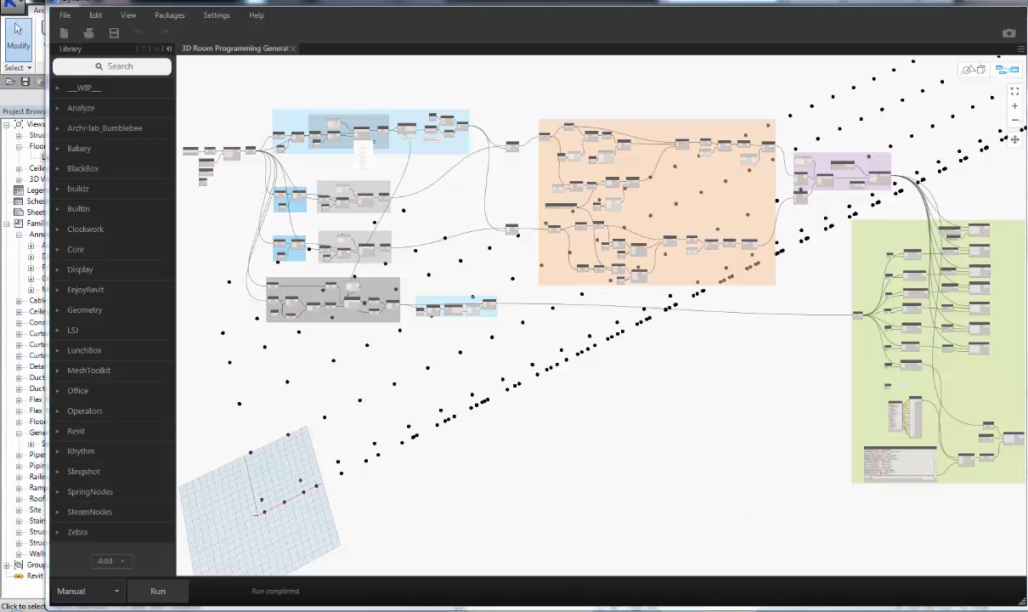
pyautogui.scroll(-4, 595, 429)
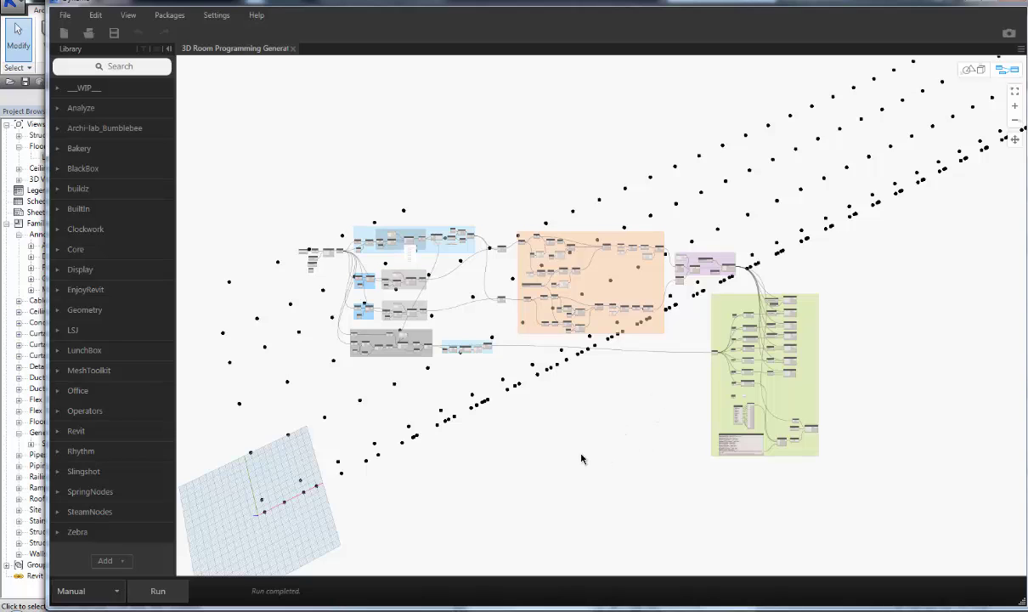
pyautogui.scroll(5, 587, 450)
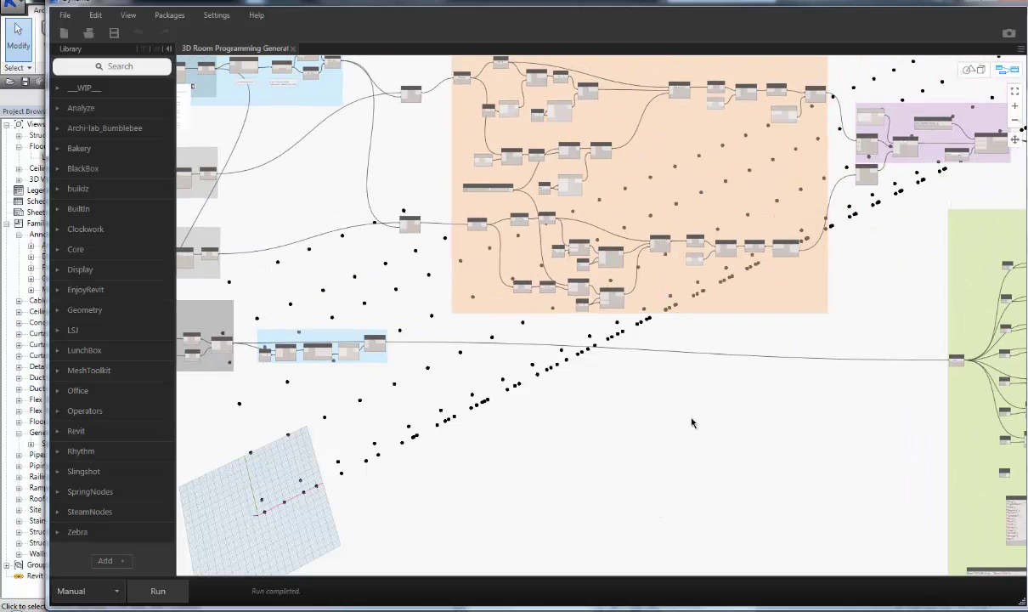
pyautogui.moveTo(693, 423); pyautogui.dragTo(922, 502, button='middle')
pyautogui.moveTo(720, 510); pyautogui.dragTo(892, 501, button='middle')
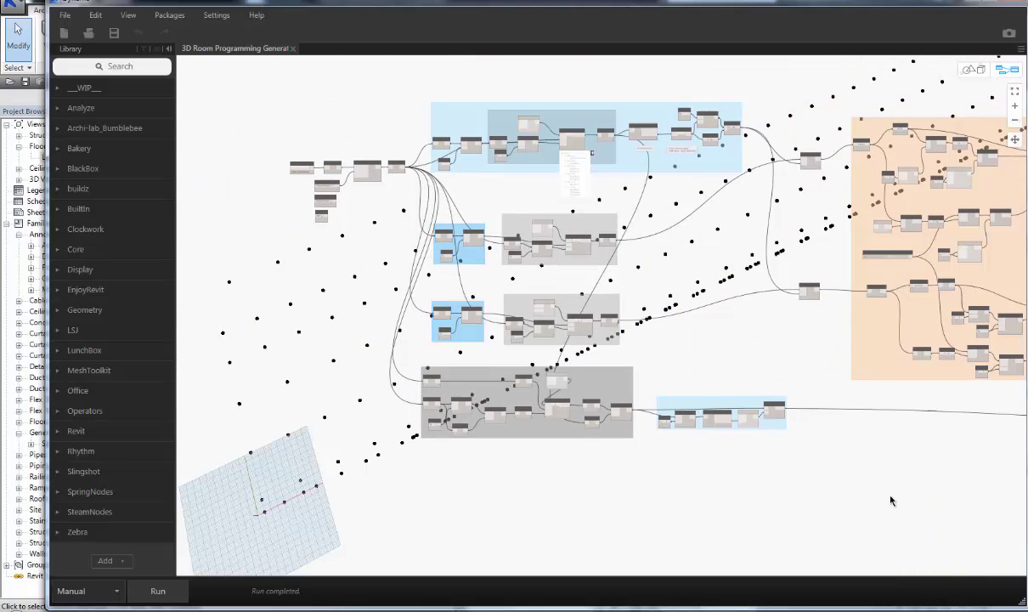